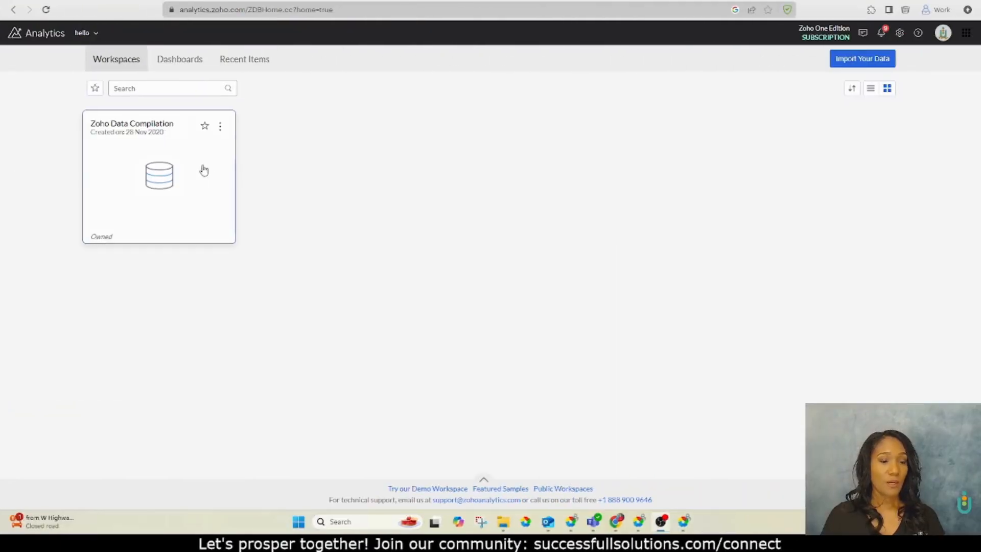
Open the Zoho Data Compilation workspace and start importing data into a new table
left_click(173, 164)
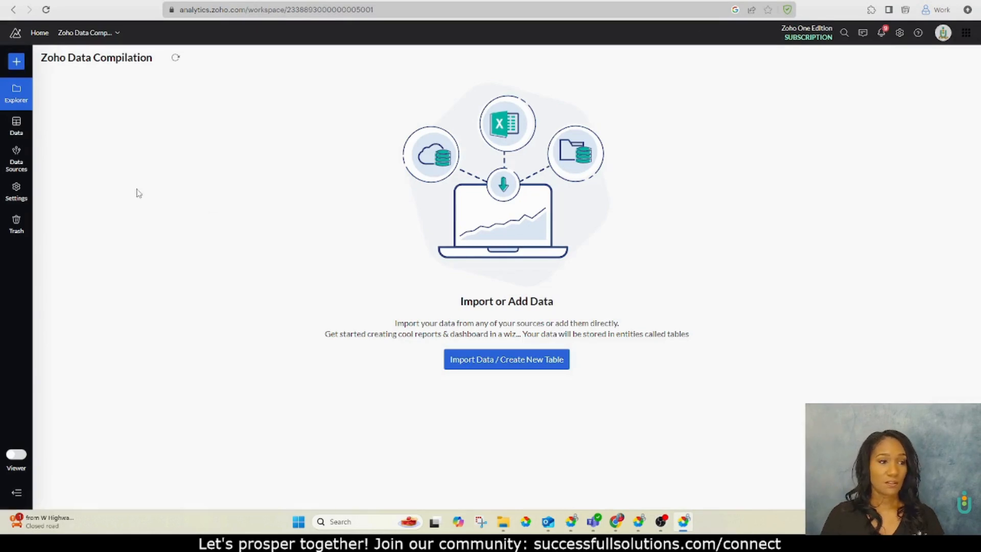
left_click(10, 168)
left_click(524, 392)
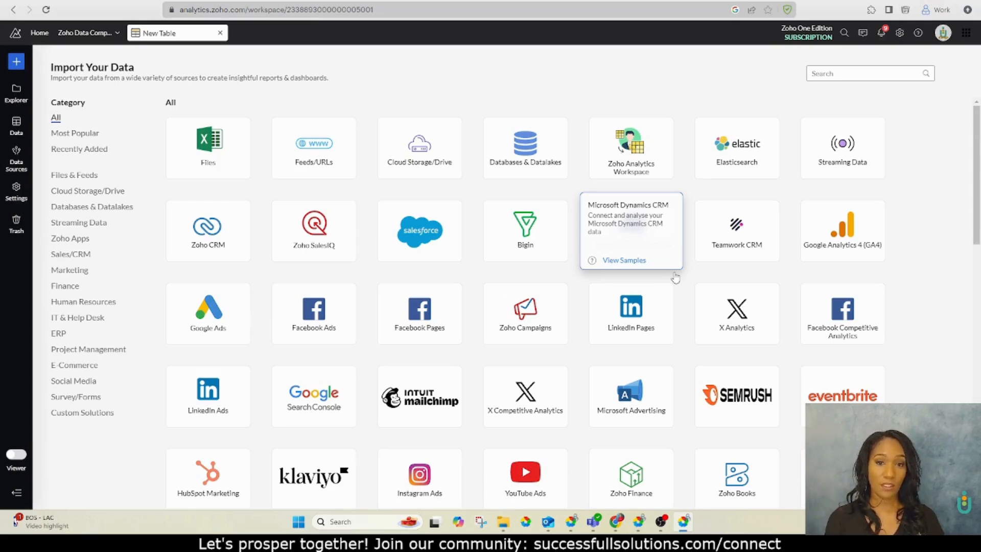
Search the data sources for zoho crm and start the Zoho CRM Advanced Analytics setup
left_click(859, 74)
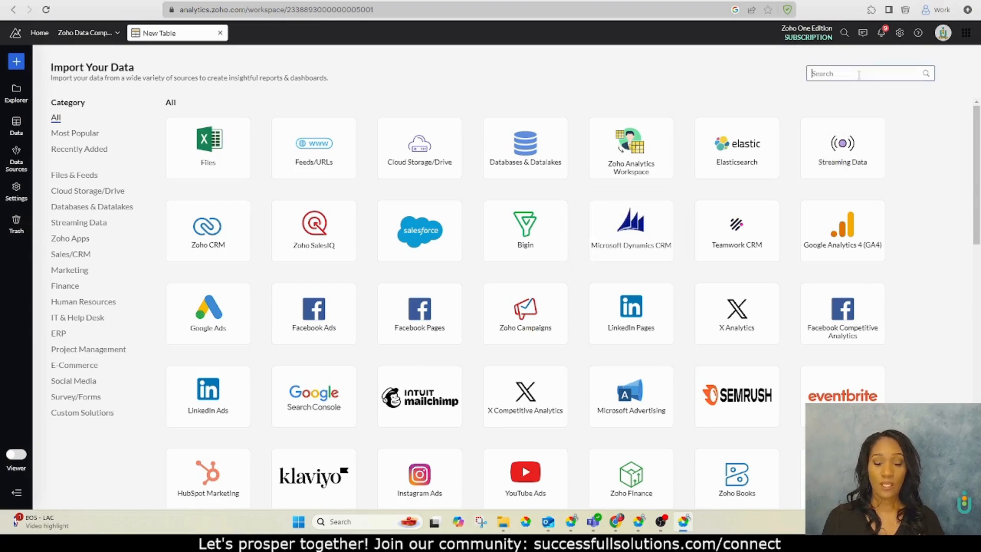
type("zoho crm")
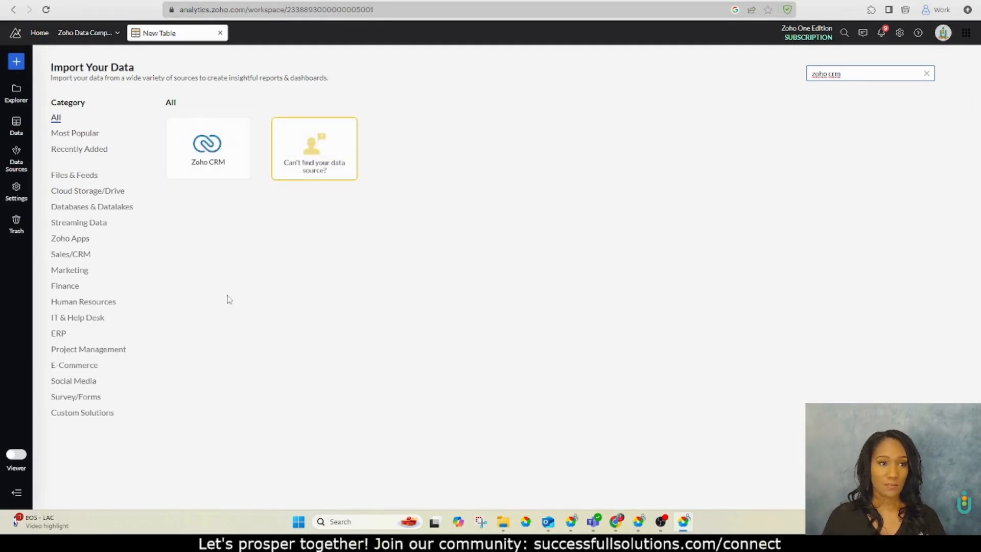
left_click(218, 174)
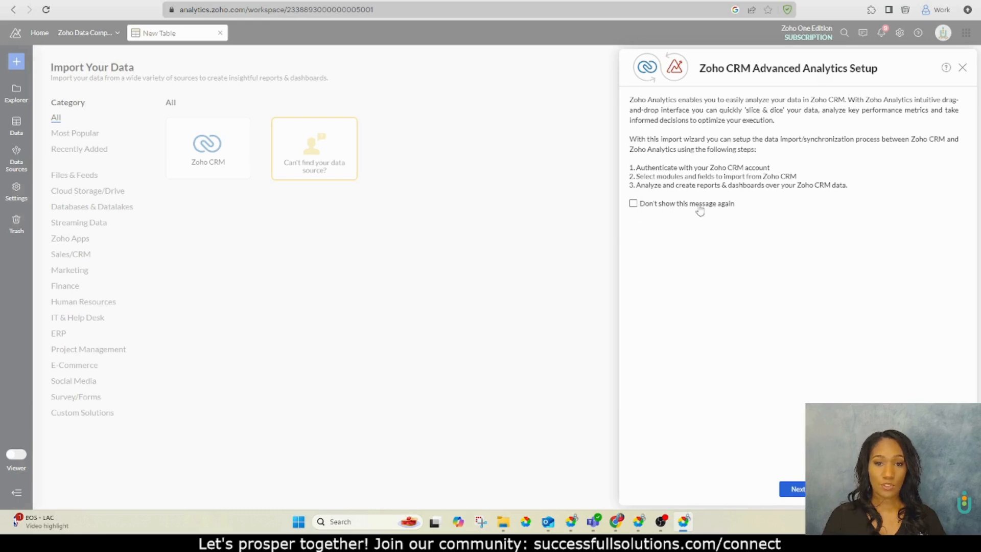
left_click(800, 492)
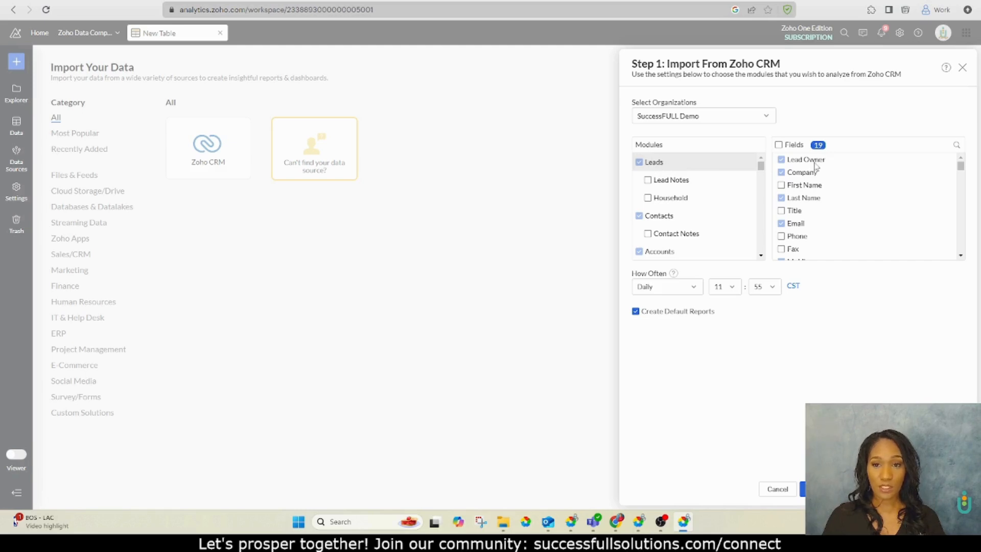
Add the First Name, City, State and Email Opt Out fields to the Leads module import
left_click(781, 185)
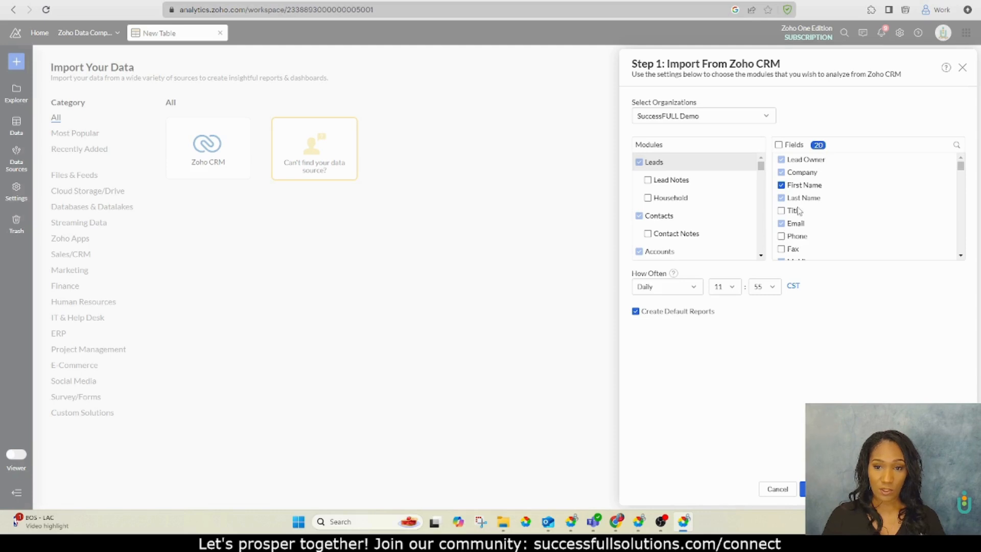
scroll(797, 209, "down", 3)
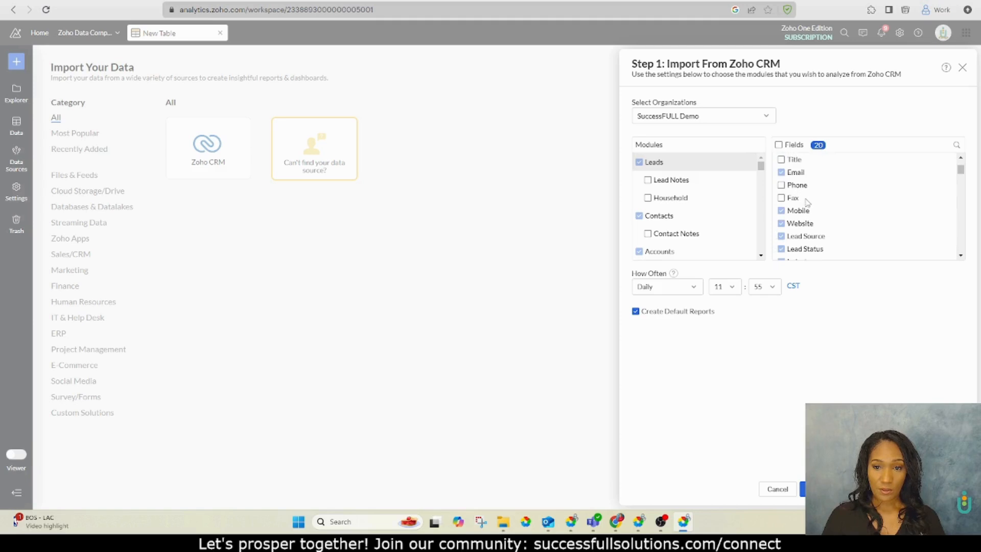
scroll(802, 190, "down", 2)
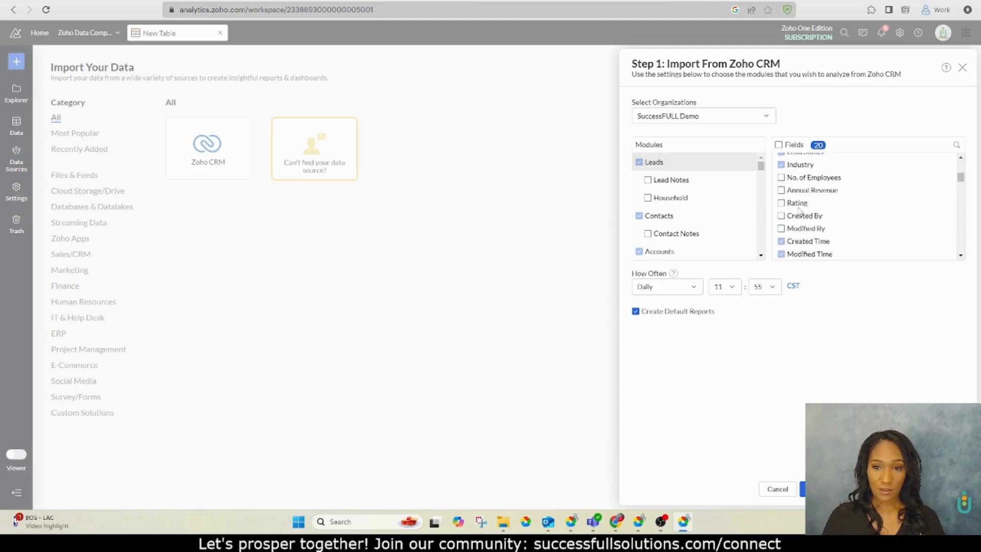
scroll(798, 214, "down", 4)
scroll(796, 219, "up", 2)
scroll(796, 218, "down", 2)
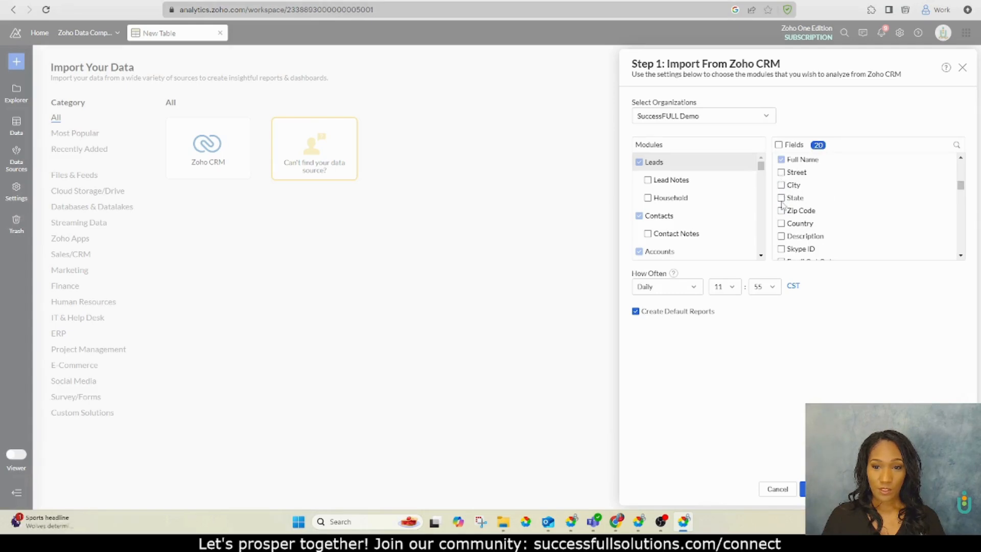
left_click(781, 185)
left_click(781, 197)
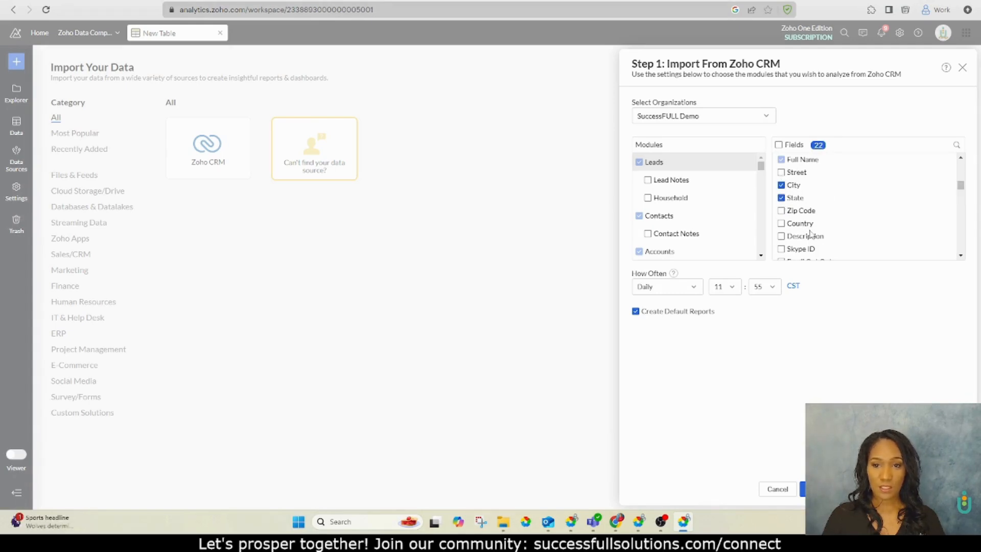
scroll(837, 212, "down", 4)
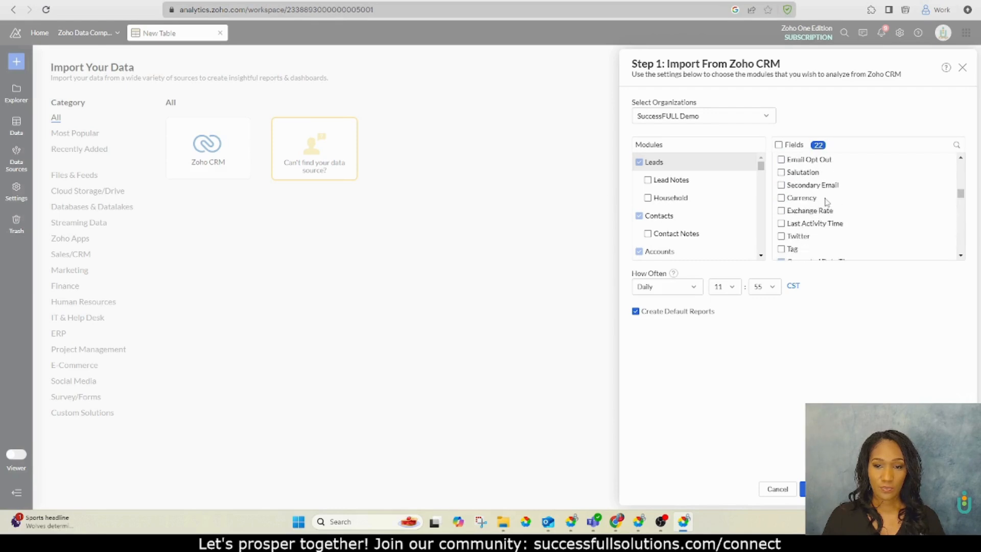
left_click(782, 160)
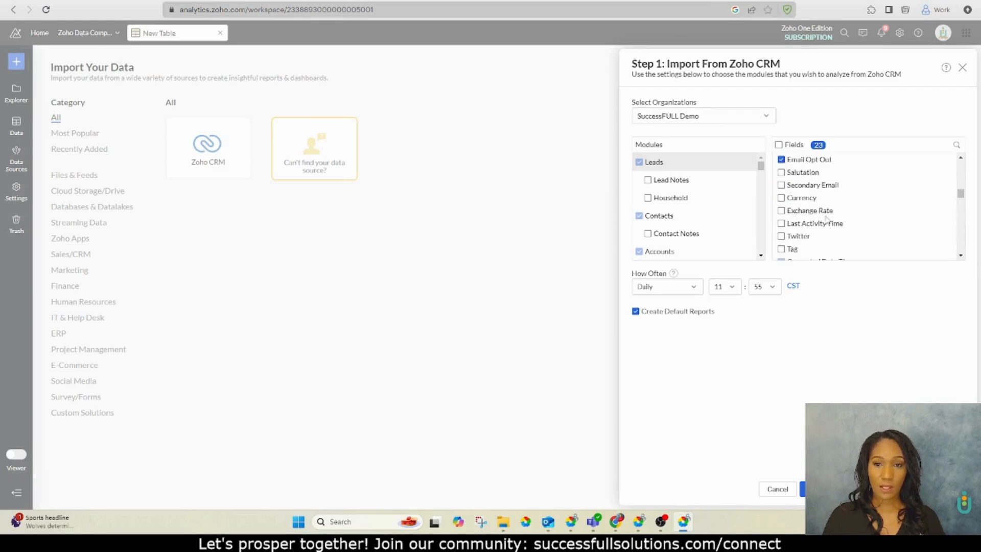
Add the Lead Conversion Time, Unsubscribed Mode and Unsubscribed Time fields to the Leads import
scroll(822, 217, "down", 2)
scroll(840, 210, "down", 2)
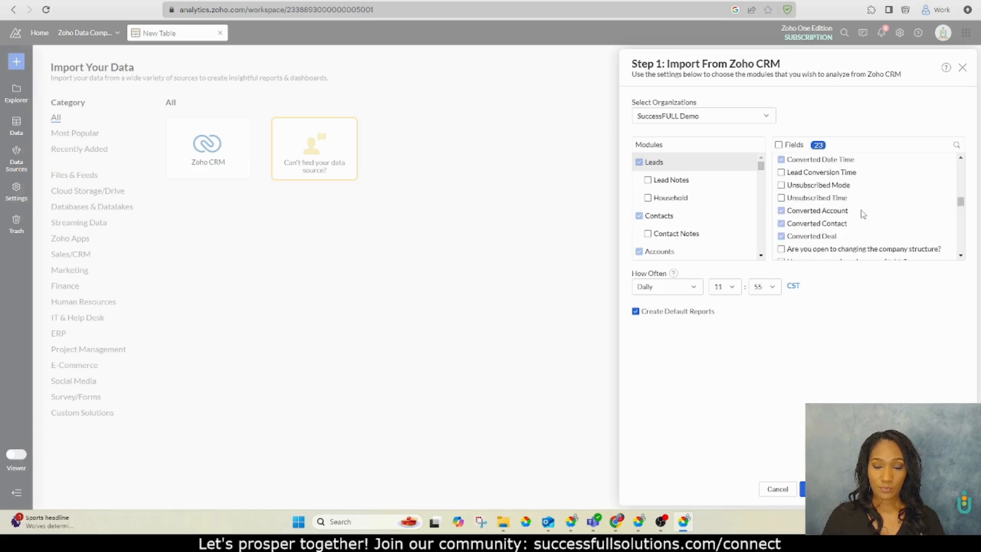
left_click(783, 173)
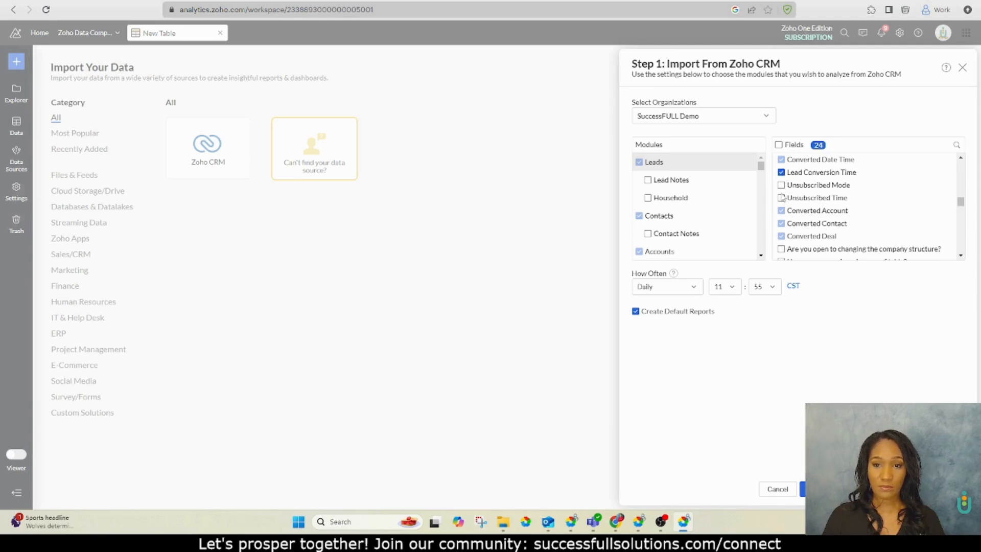
left_click(782, 185)
left_click(782, 198)
Scroll through the remaining Leads fields to review which are selected
scroll(828, 213, "down", 1)
scroll(829, 215, "down", 3)
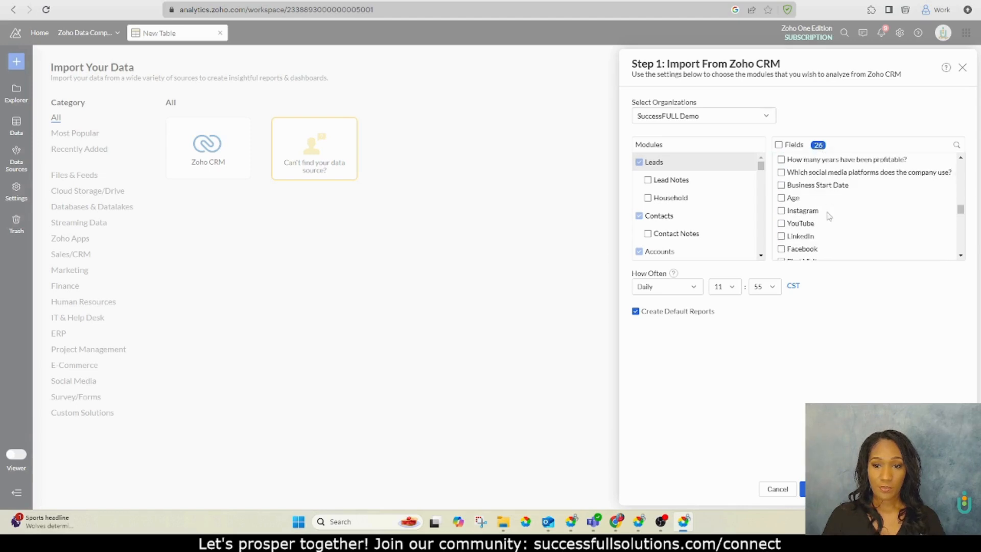
scroll(829, 215, "down", 4)
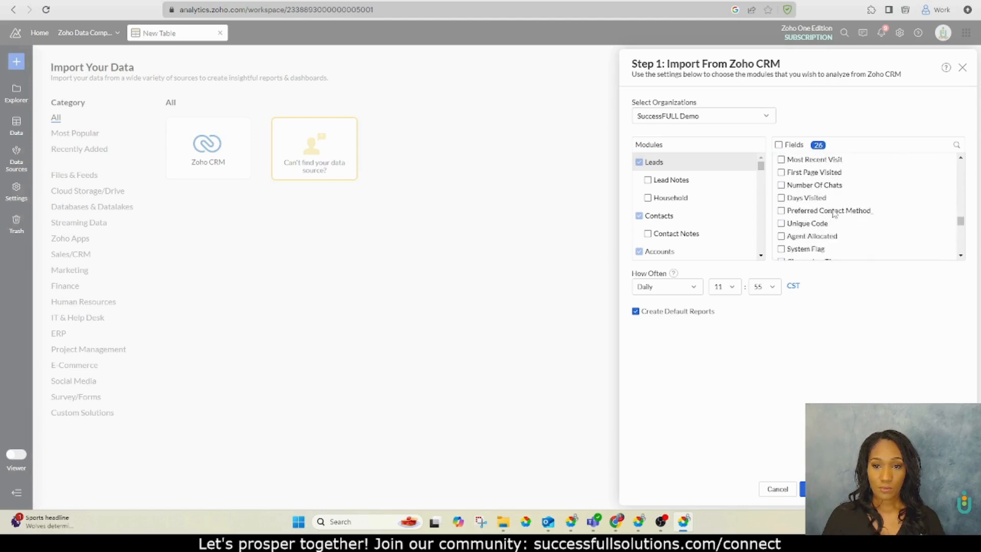
scroll(835, 213, "down", 2)
scroll(835, 214, "down", 6)
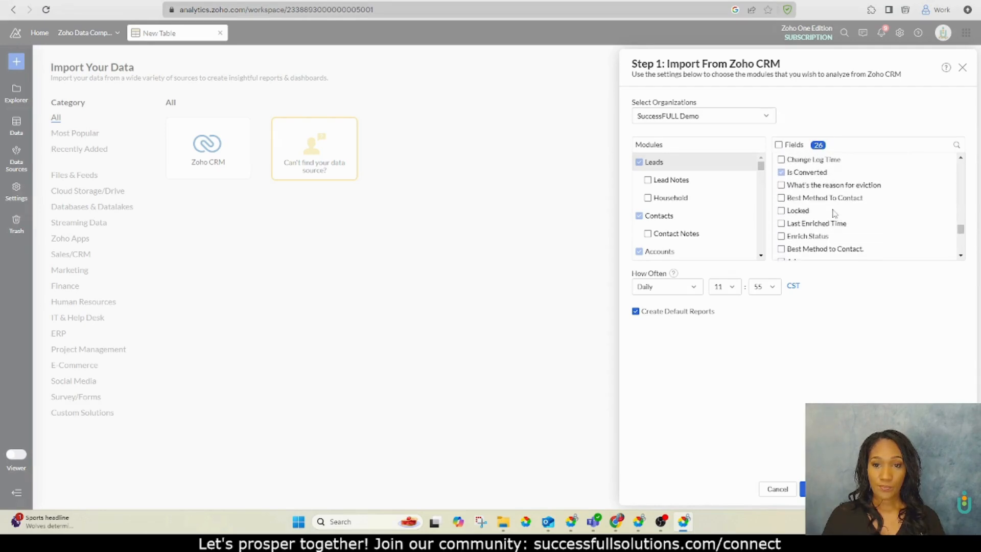
scroll(835, 214, "down", 4)
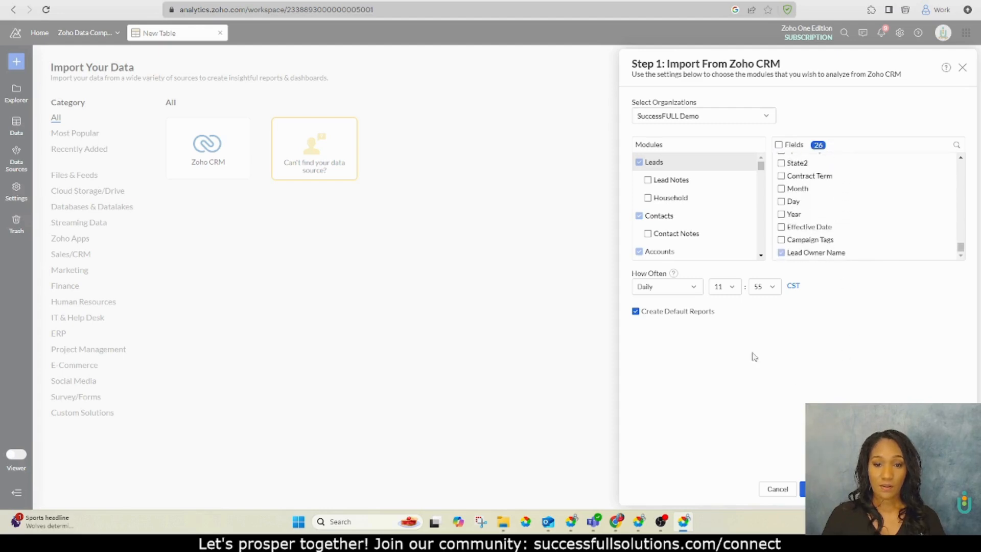
scroll(830, 174, "up", 3)
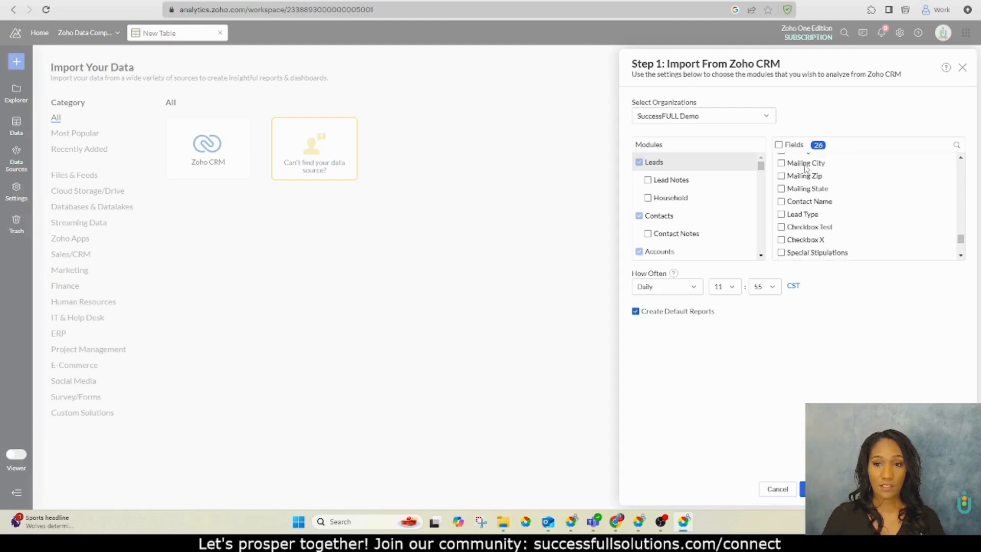
scroll(772, 227, "down", 3)
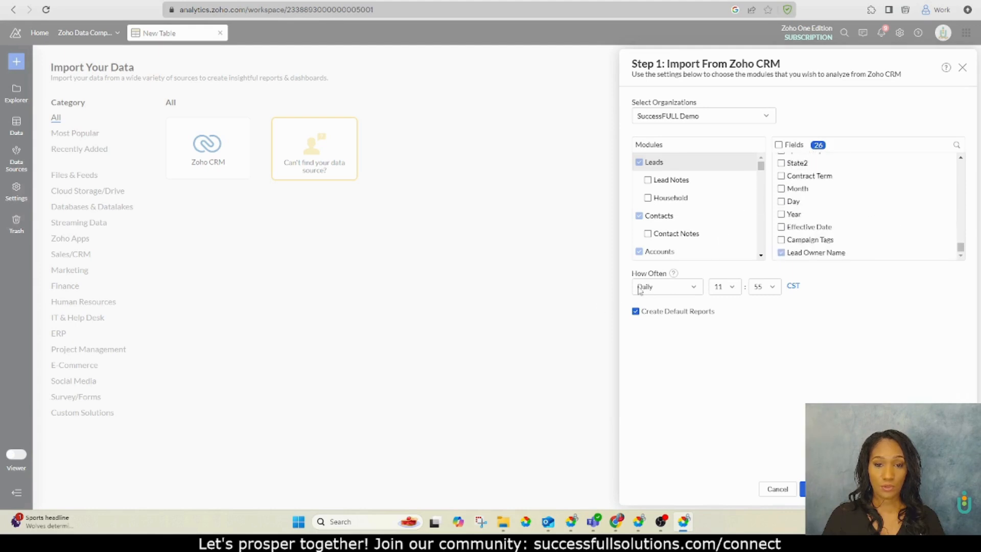
Set the import schedule to Hourly, repeating every 1 Hour
left_click(692, 286)
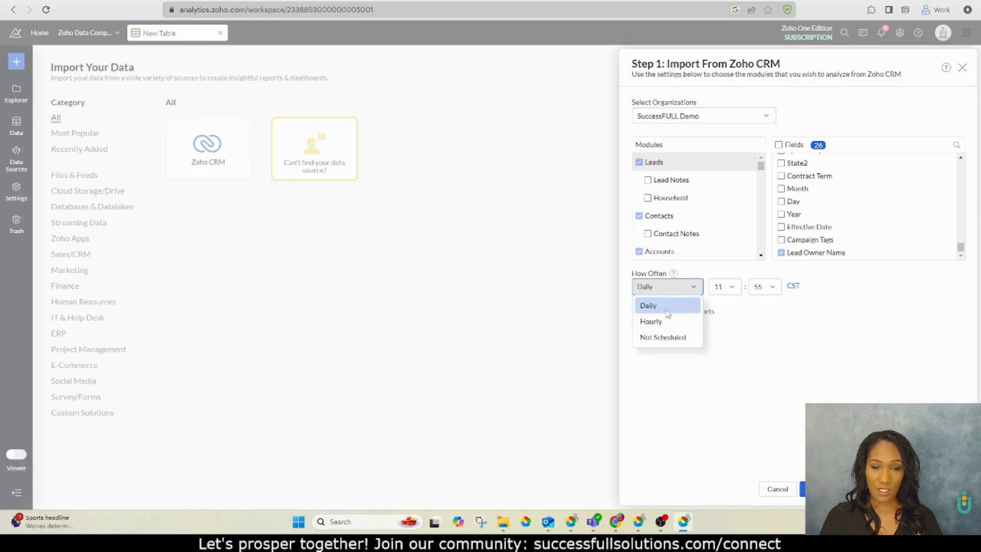
left_click(662, 328)
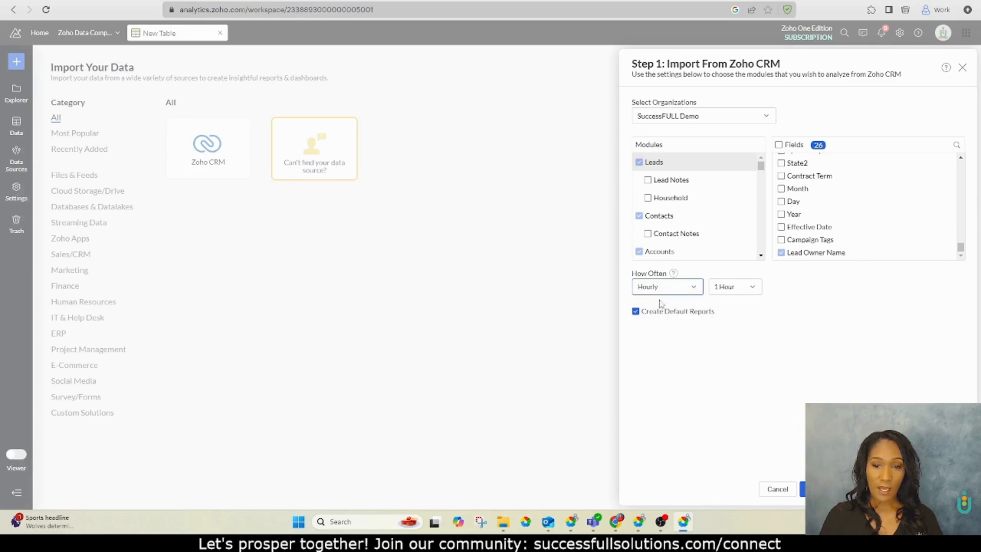
left_click(749, 296)
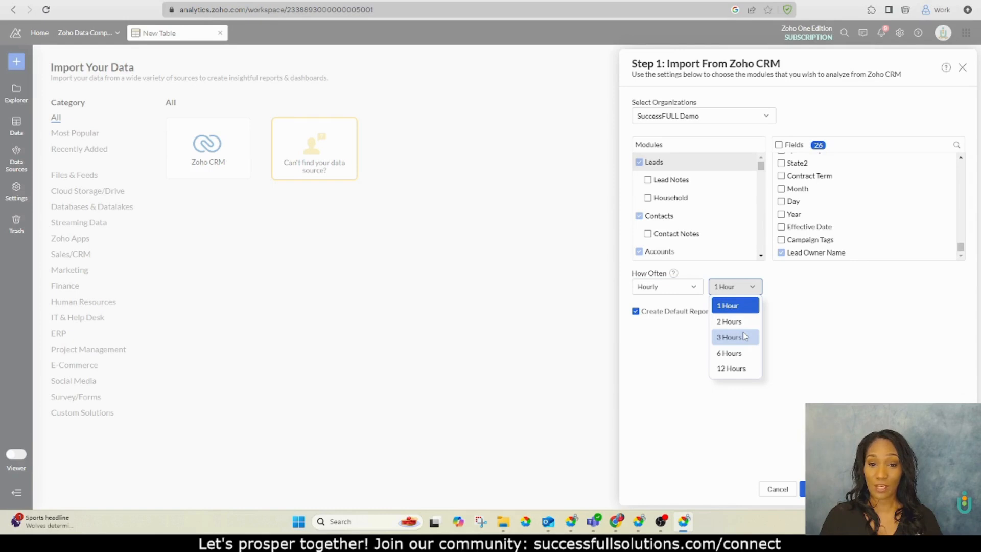
left_click(749, 307)
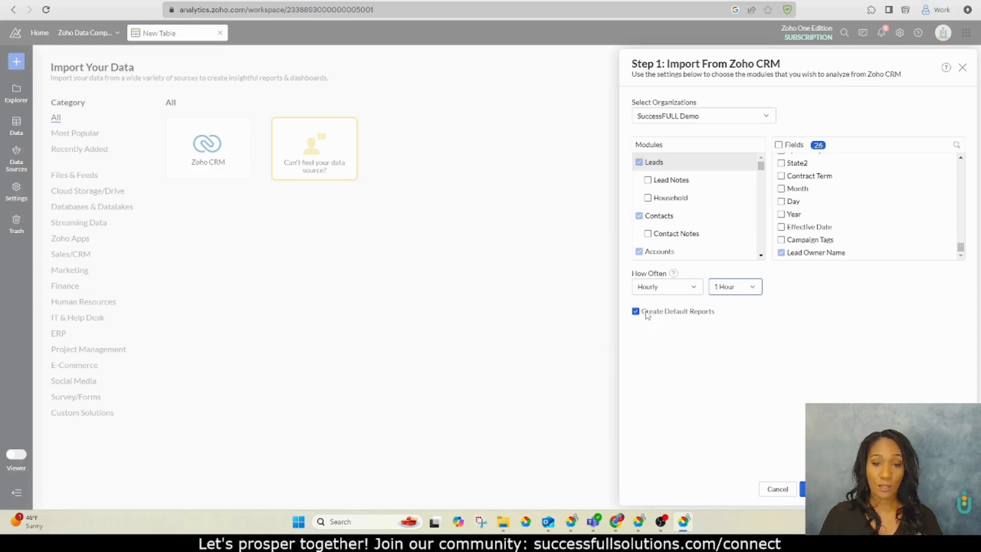
Create the Zoho CRM import and dismiss the setup completion notice
left_click(818, 489)
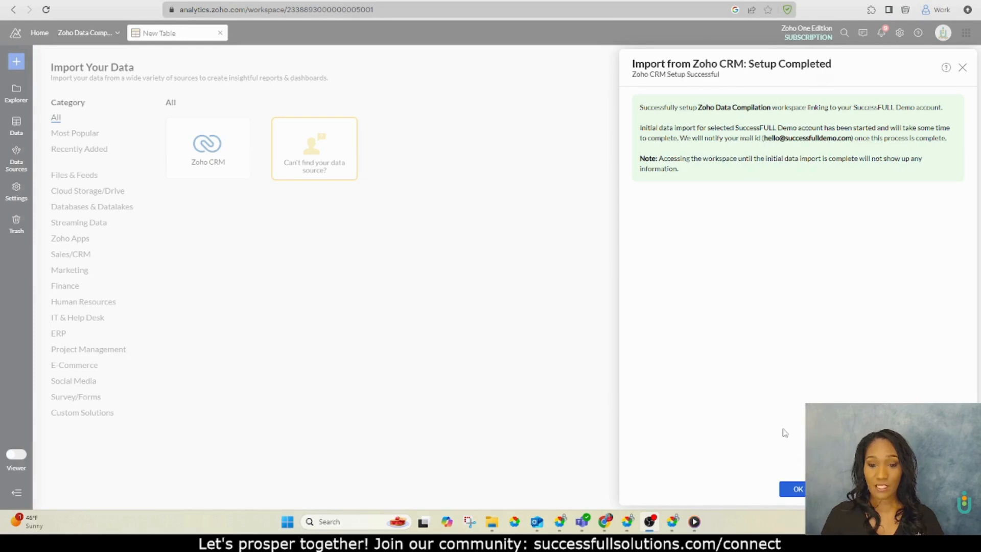
left_click(798, 490)
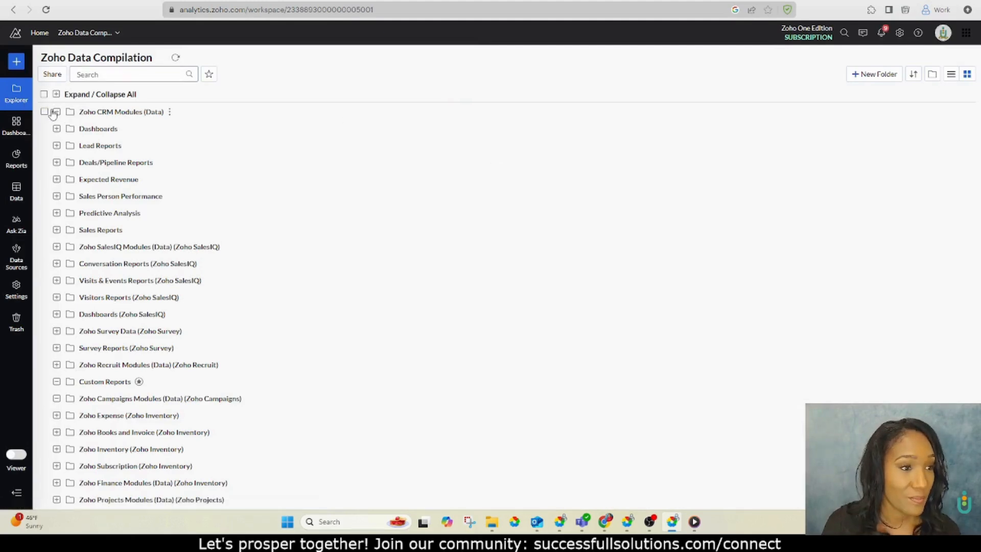
Browse the imported folders, dashboards and reports in the workspace
scroll(57, 115, "down", 3)
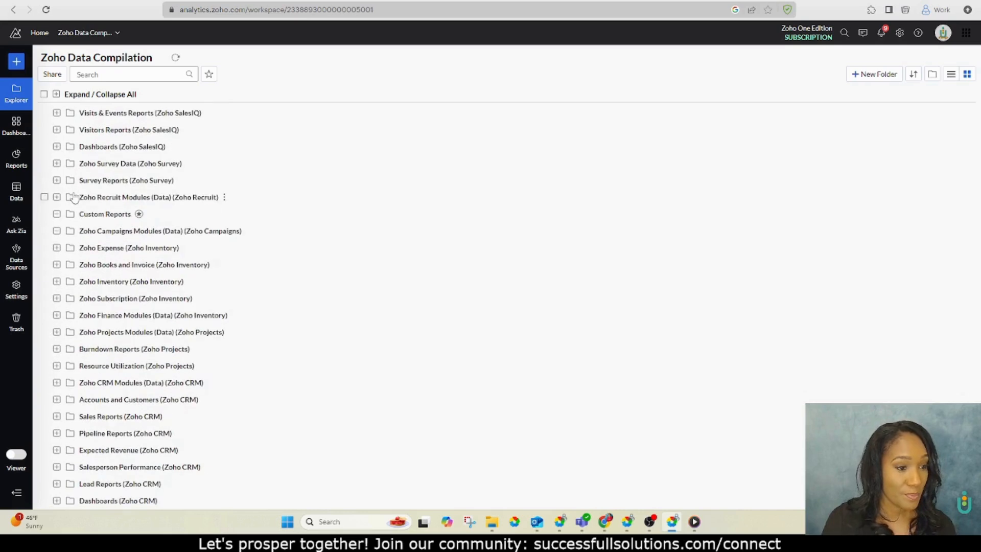
left_click(16, 126)
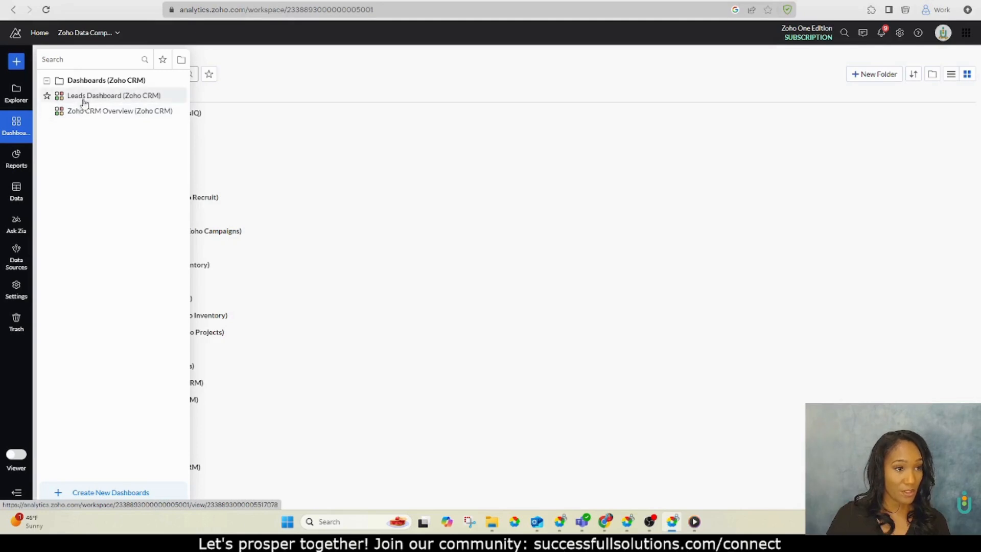
left_click(19, 164)
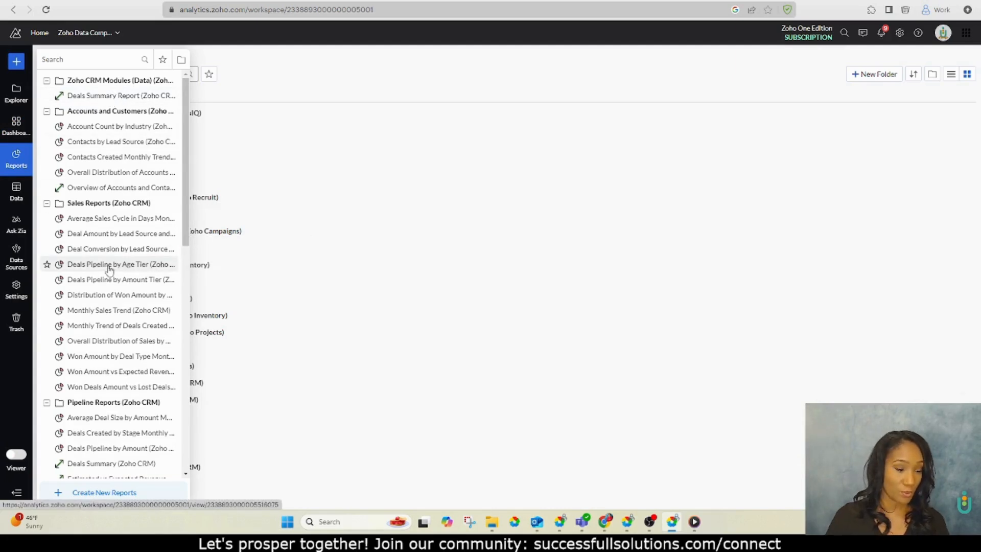
scroll(110, 268, "down", 4)
left_click(16, 199)
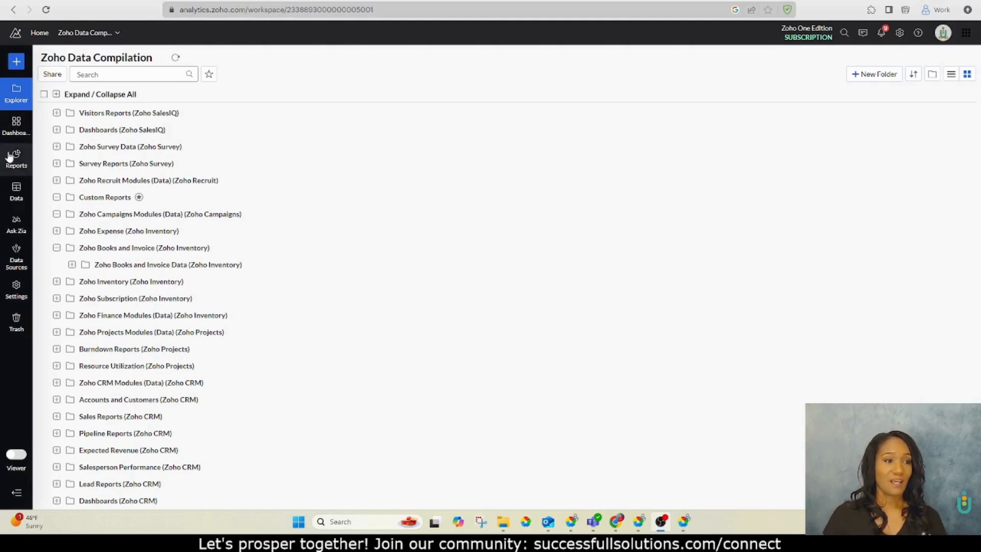
Create a new Pivot View using Leads (Zoho CRM) as the base table
left_click(16, 62)
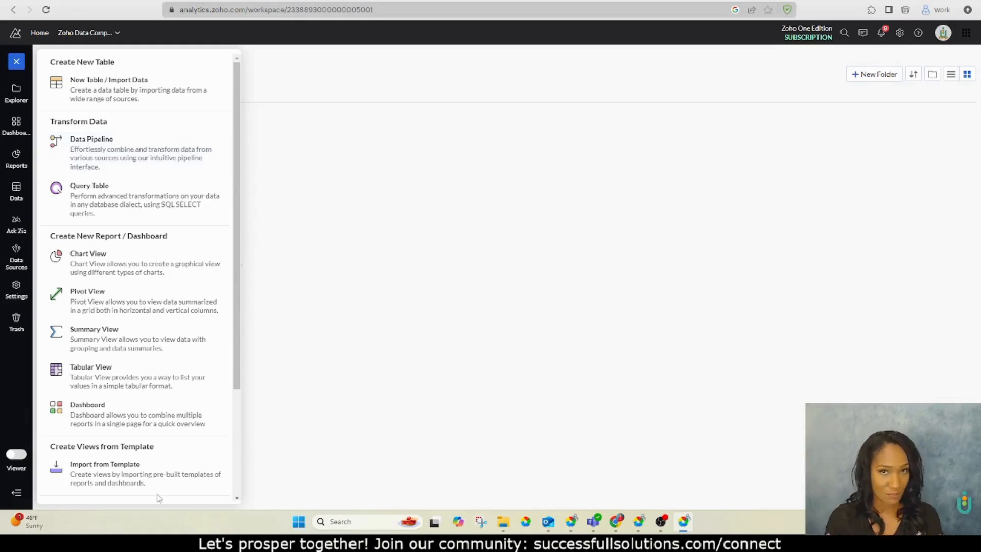
left_click(122, 301)
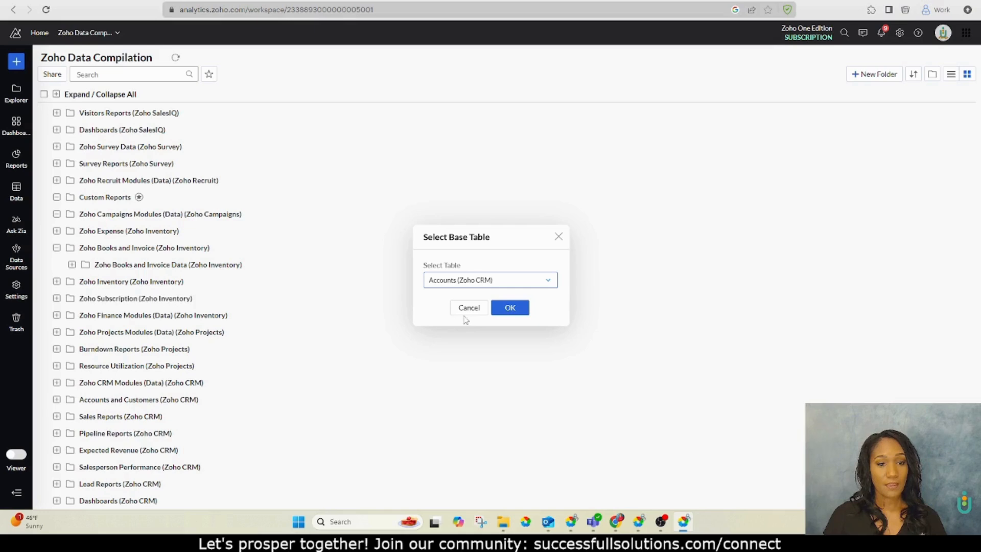
left_click(488, 283)
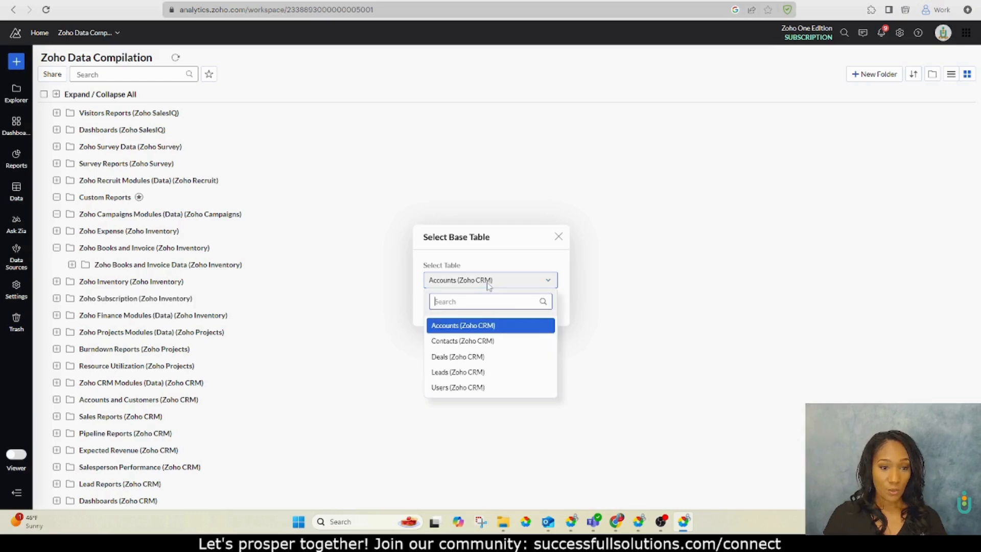
left_click(470, 372)
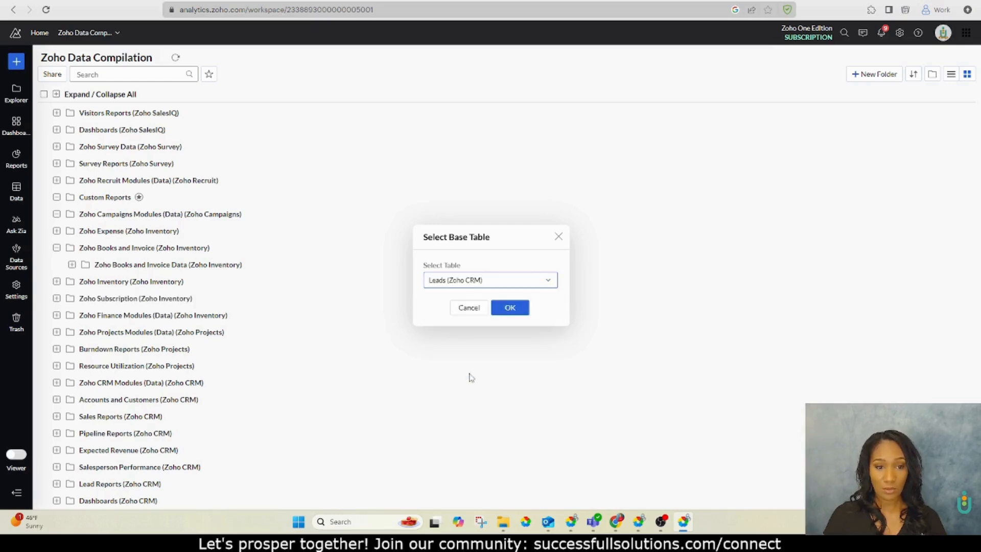
left_click(512, 309)
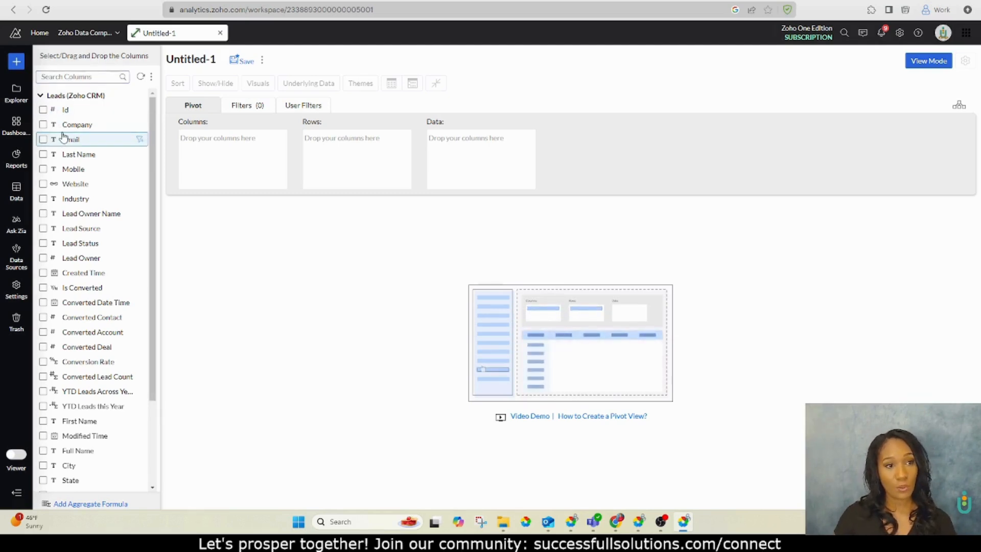
Rename the untitled pivot report to Leads Rpt
left_click(199, 62)
key("ctrl+a")
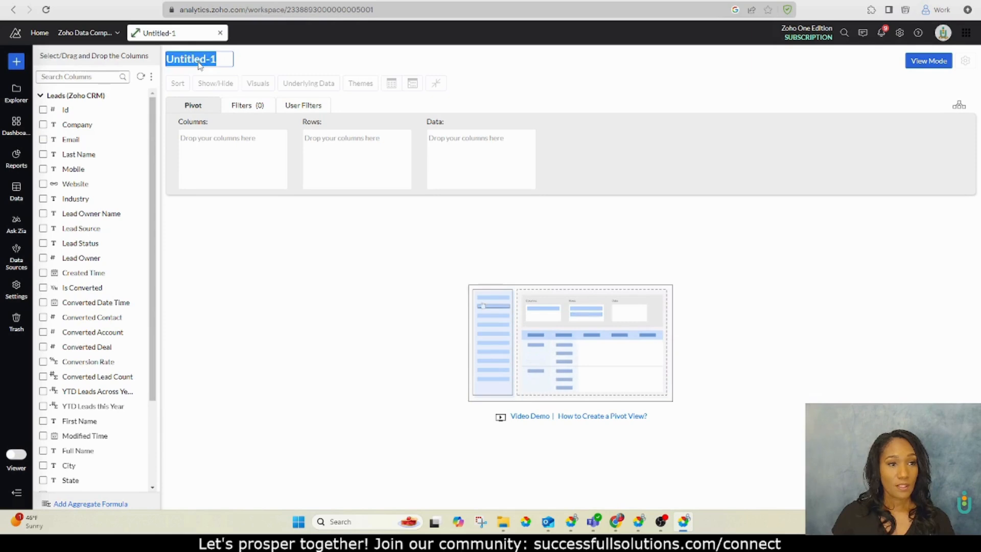
type("Leads")
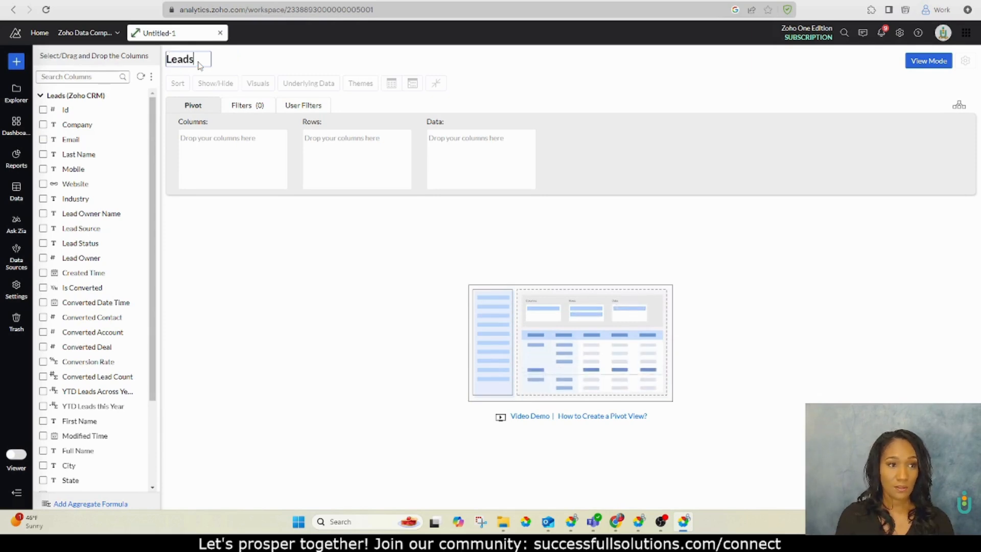
type(" Rpt")
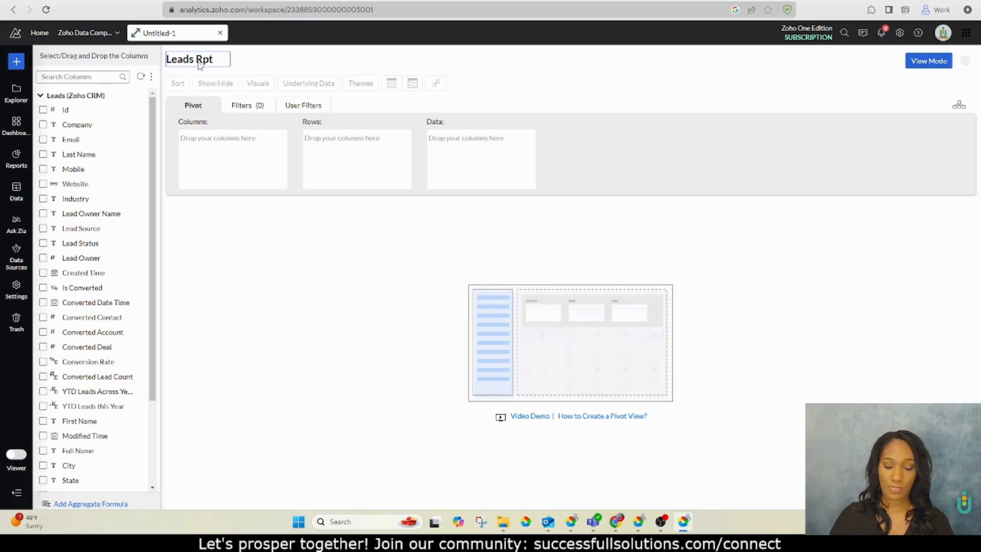
key("Return")
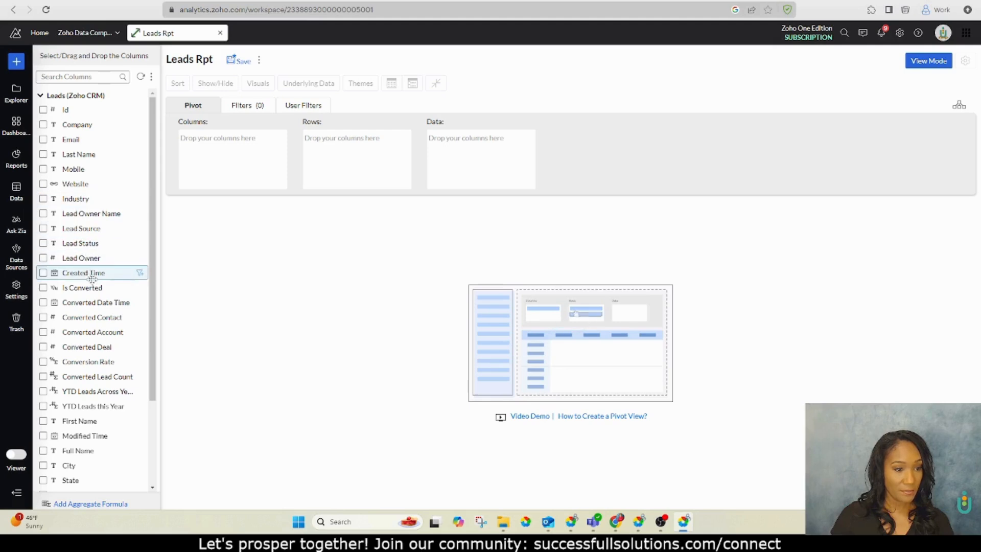
Add the Full Name, Lead Source and Lead Owner Name columns to the Rows shelf
left_click_drag(77, 450, 347, 156)
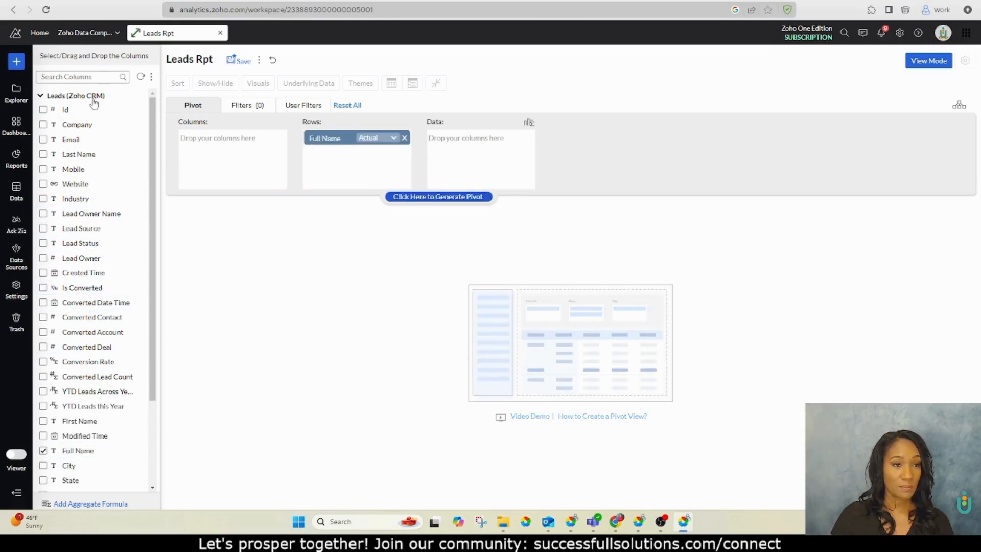
scroll(89, 128, "down", 1)
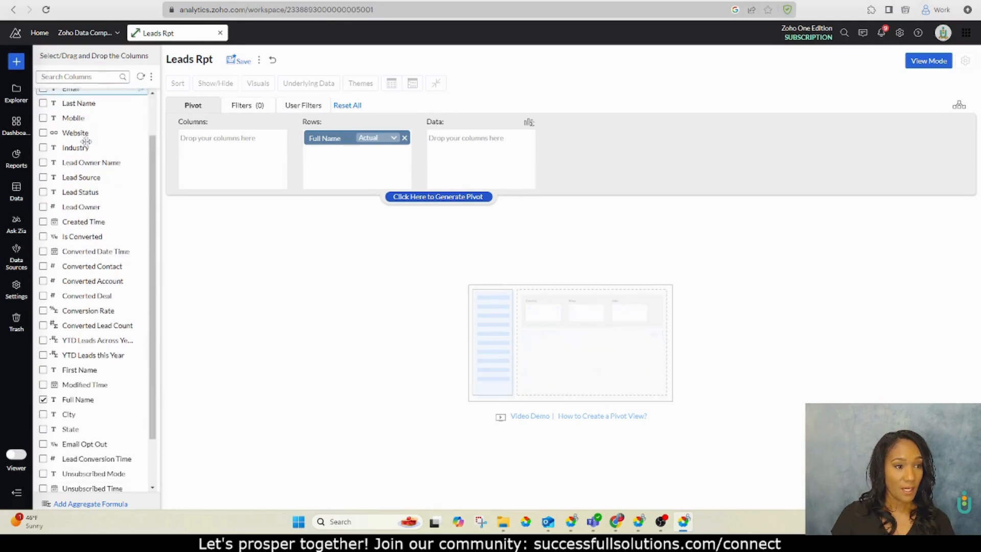
left_click_drag(84, 178, 358, 157)
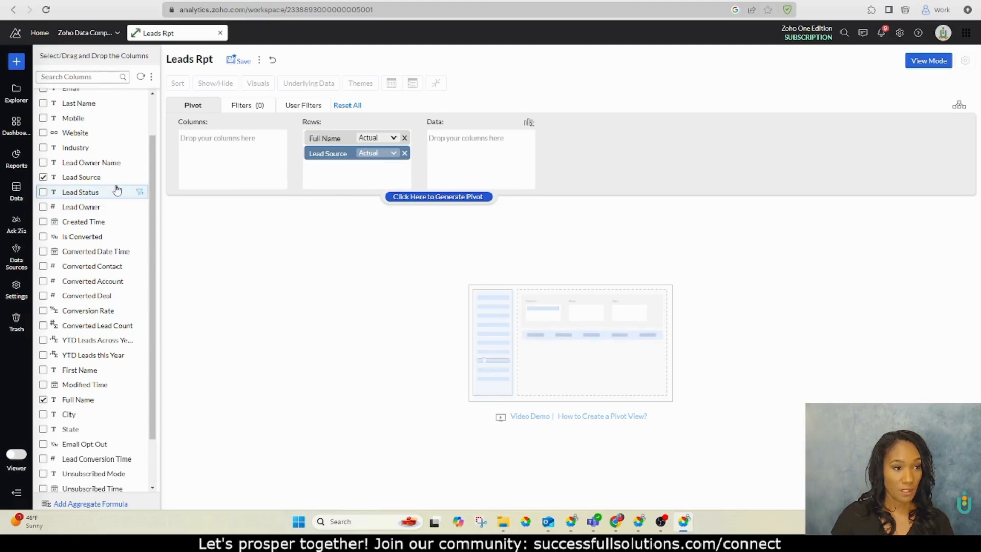
scroll(117, 190, "down", 2)
scroll(115, 252, "up", 3)
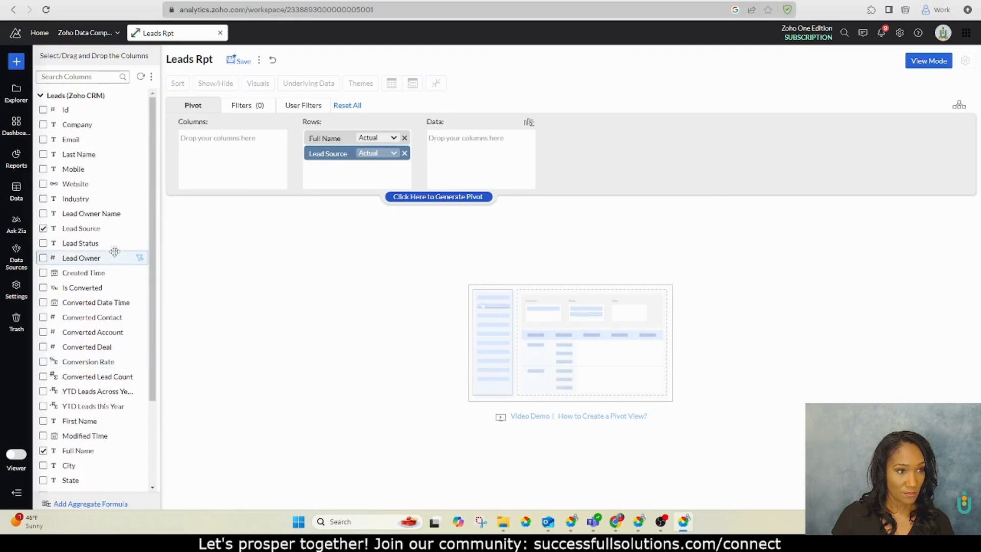
left_click_drag(107, 212, 357, 174)
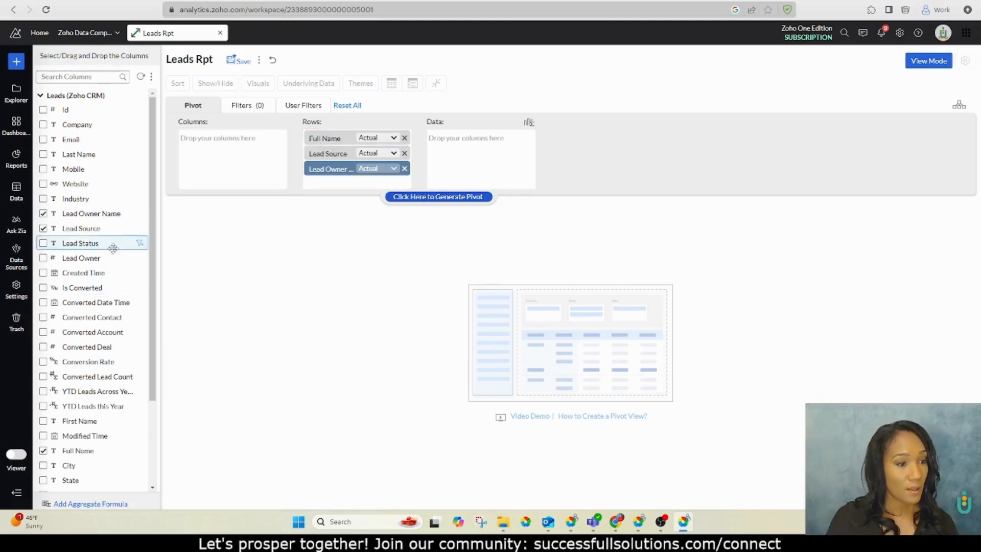
Add Lead Status as the second row column, then City and State to the Rows shelf
left_click_drag(113, 249, 373, 157)
scroll(74, 301, "down", 1)
scroll(74, 302, "down", 1)
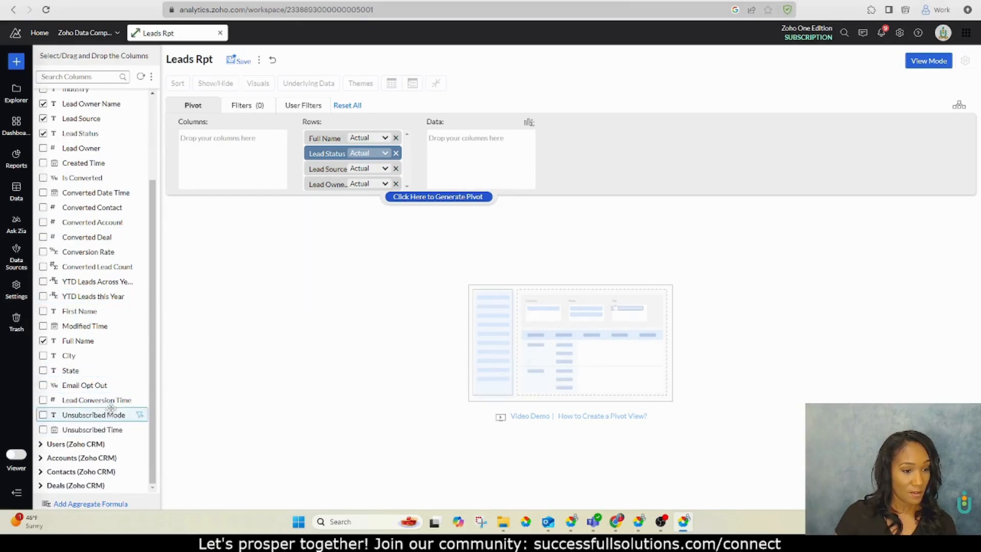
scroll(103, 404, "up", 1)
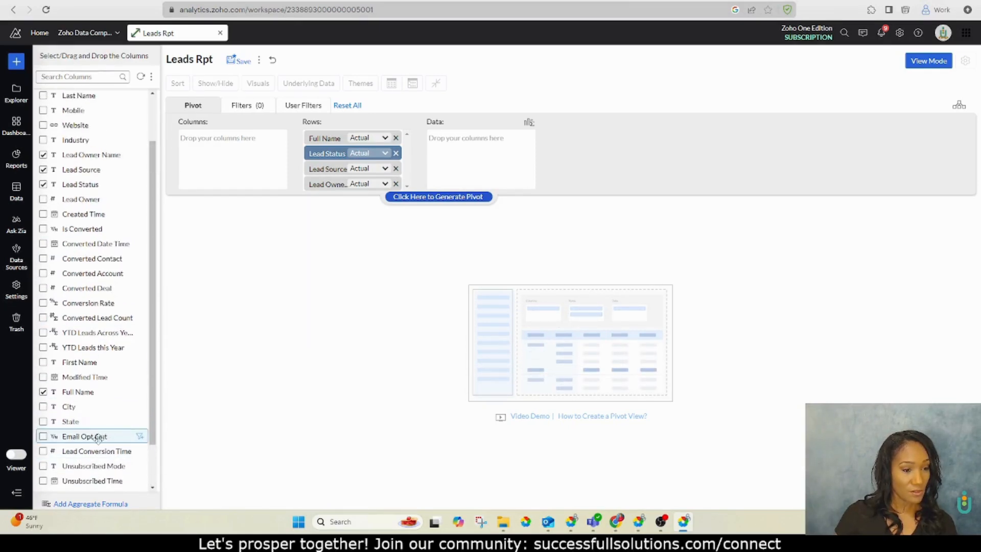
left_click_drag(94, 406, 362, 198)
left_click_drag(70, 421, 344, 203)
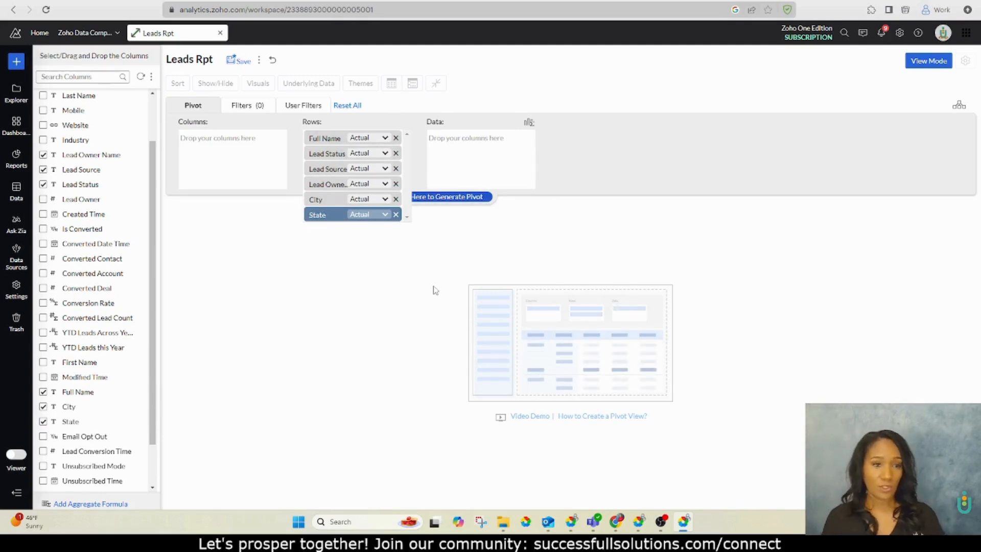
Generate the pivot and save the report as Leads Rpt in the Custom Reports folder
left_click(440, 198)
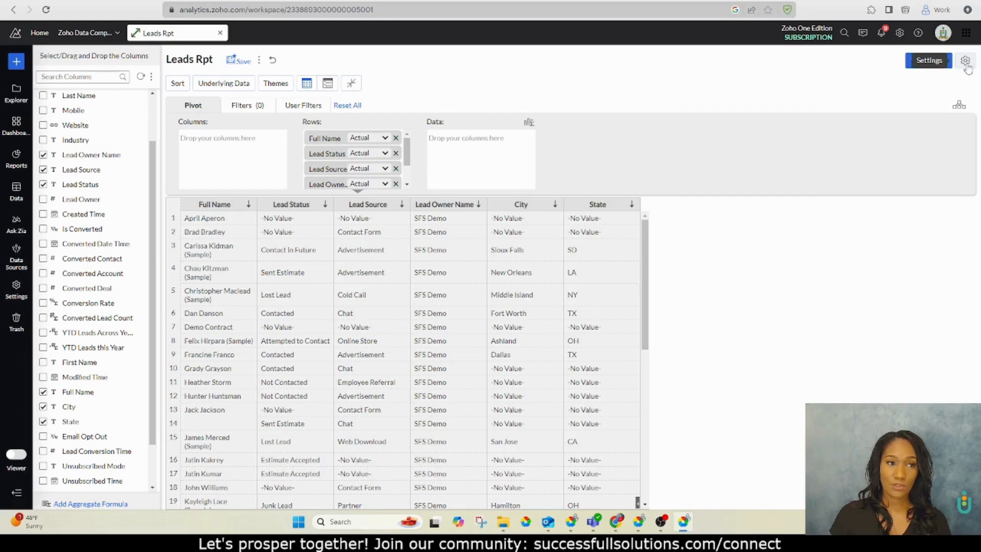
left_click(240, 60)
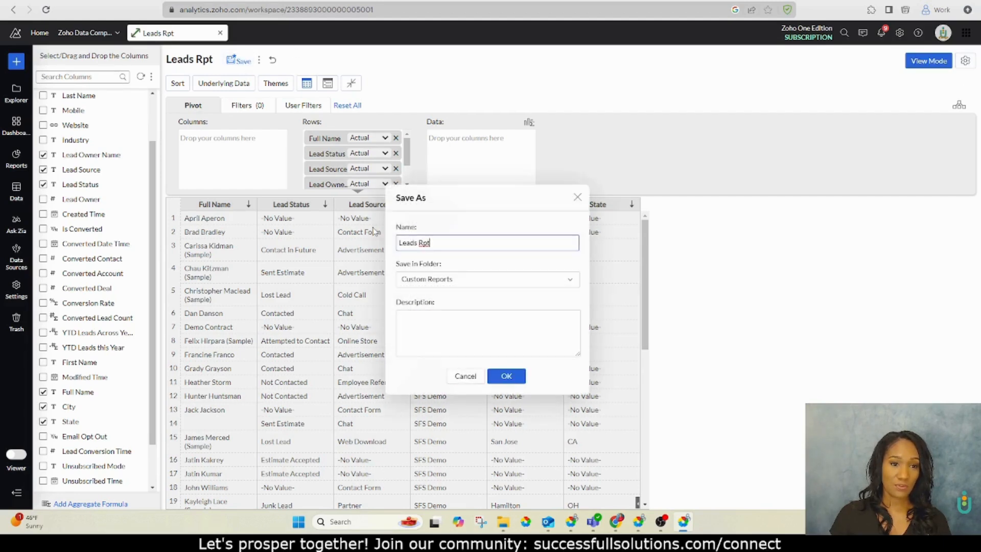
left_click(505, 376)
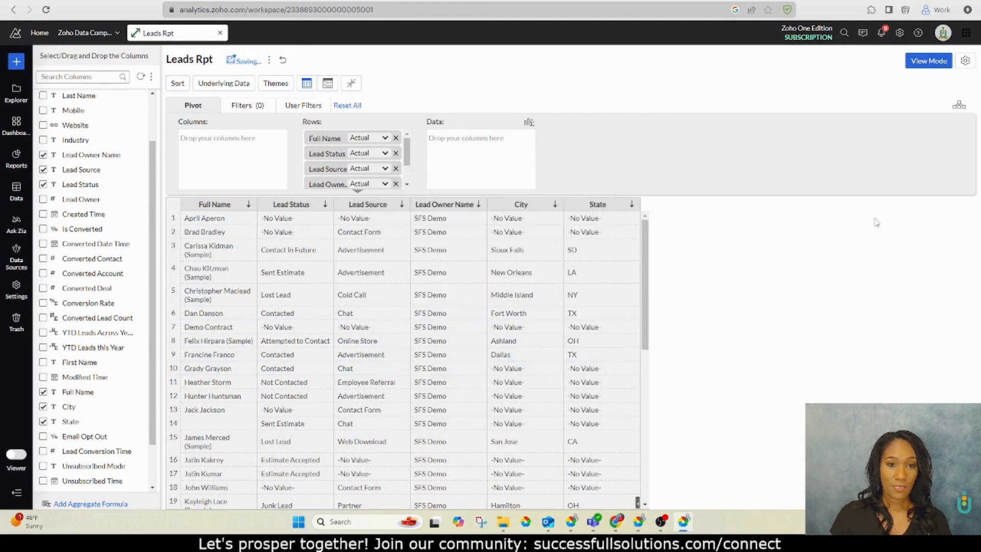
In the report's format settings, left-align the column headers
left_click(966, 67)
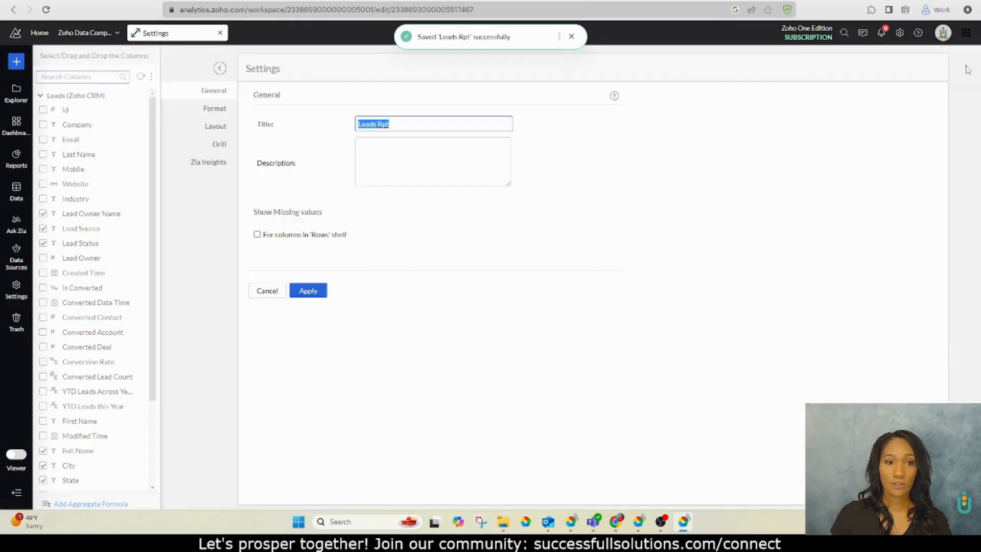
left_click(216, 115)
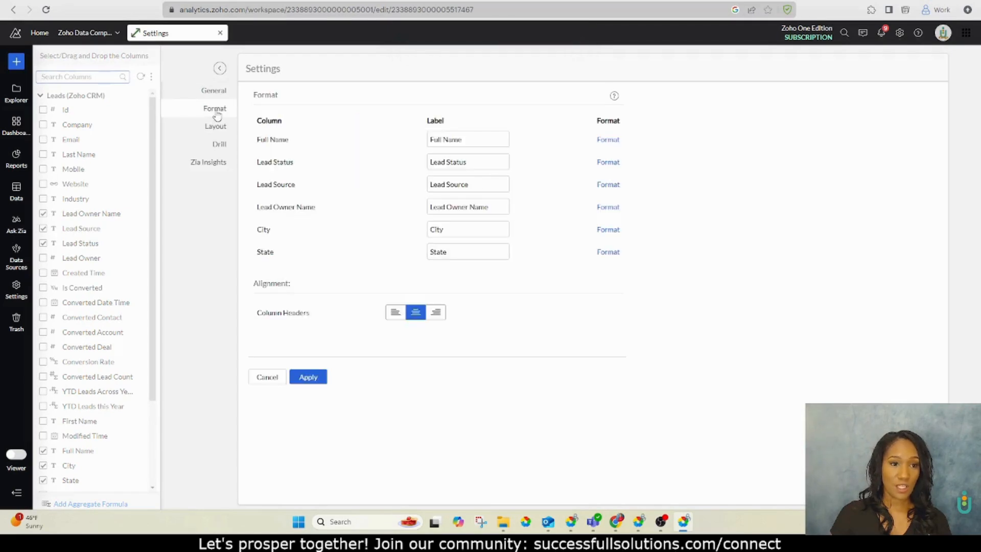
left_click(394, 313)
left_click(606, 253)
left_click(709, 314)
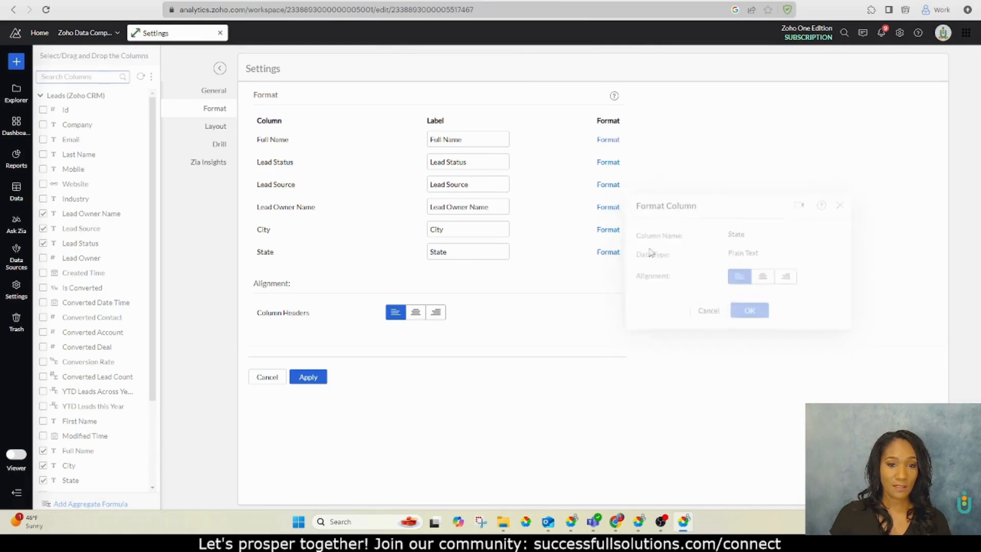
Clear the text shown for unknown values in the layout settings and apply the settings
left_click(210, 129)
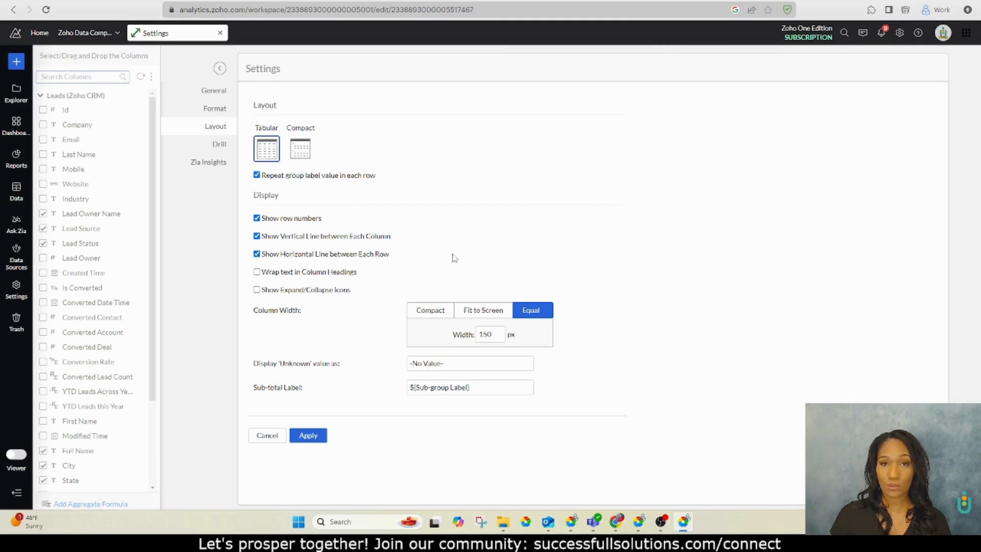
left_click_drag(499, 365, 407, 372)
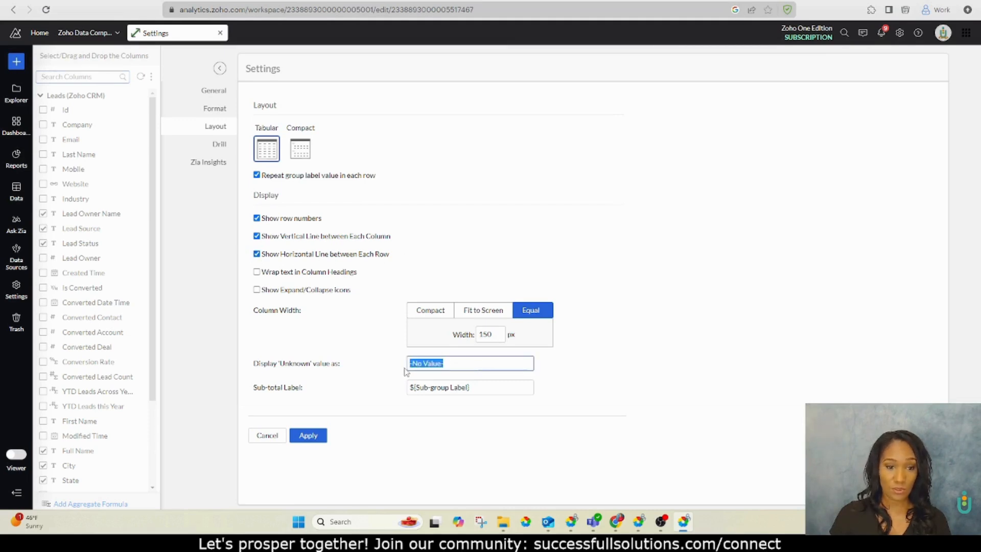
key("BackSpace")
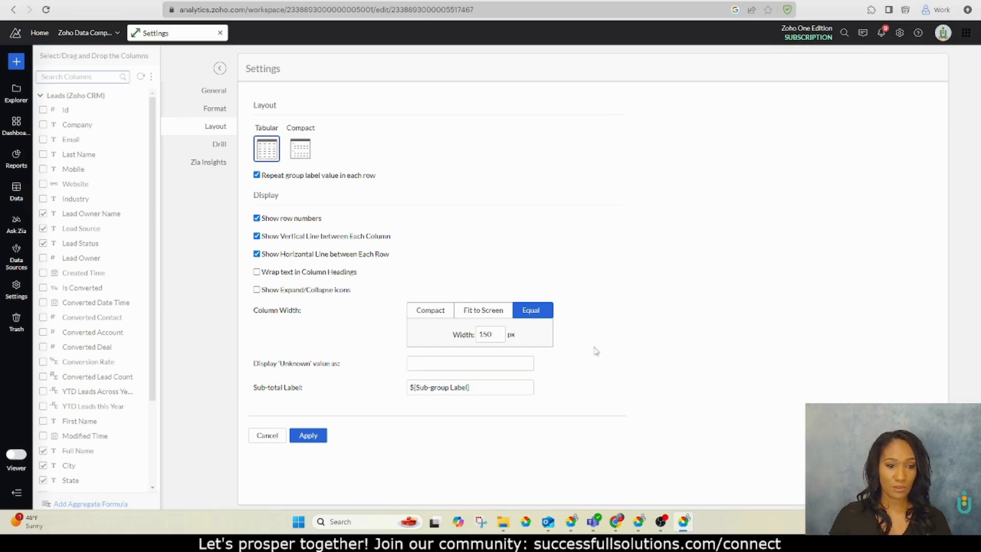
left_click(309, 435)
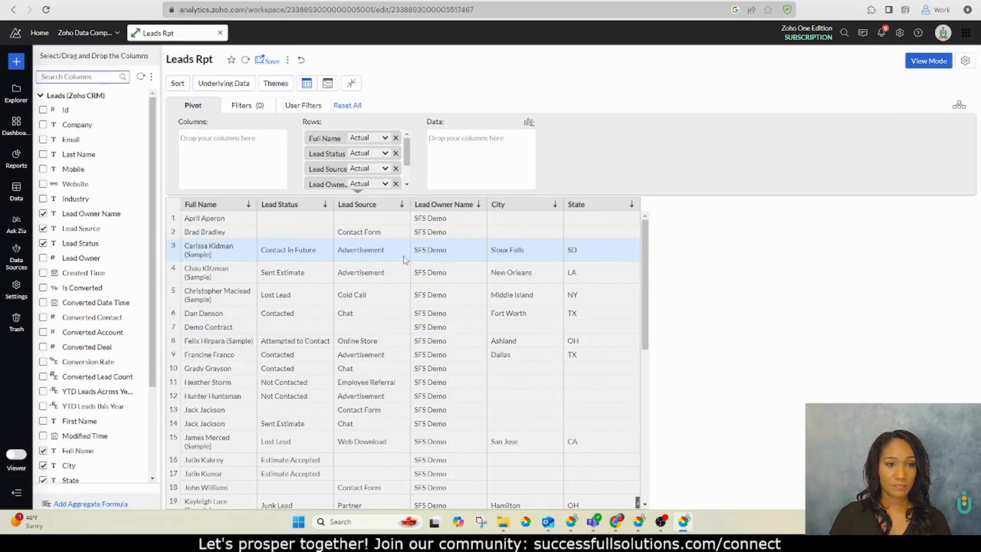
Apply the third theme layout to the pivot table
left_click(276, 83)
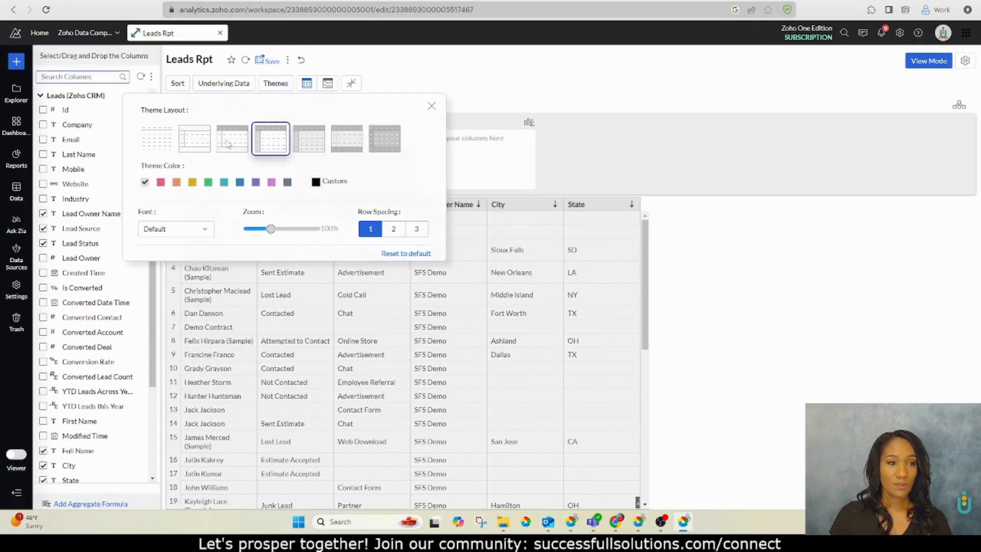
left_click(232, 141)
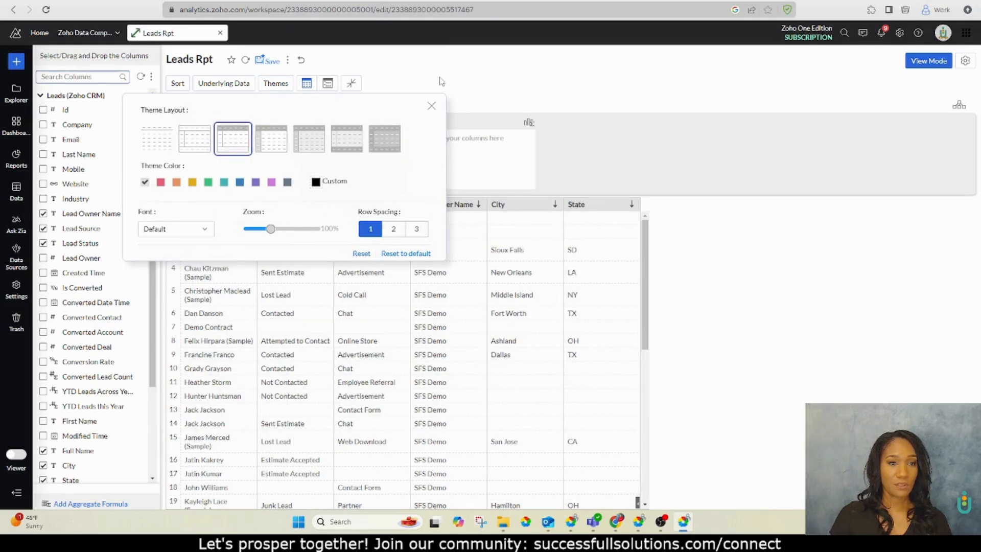
left_click(432, 106)
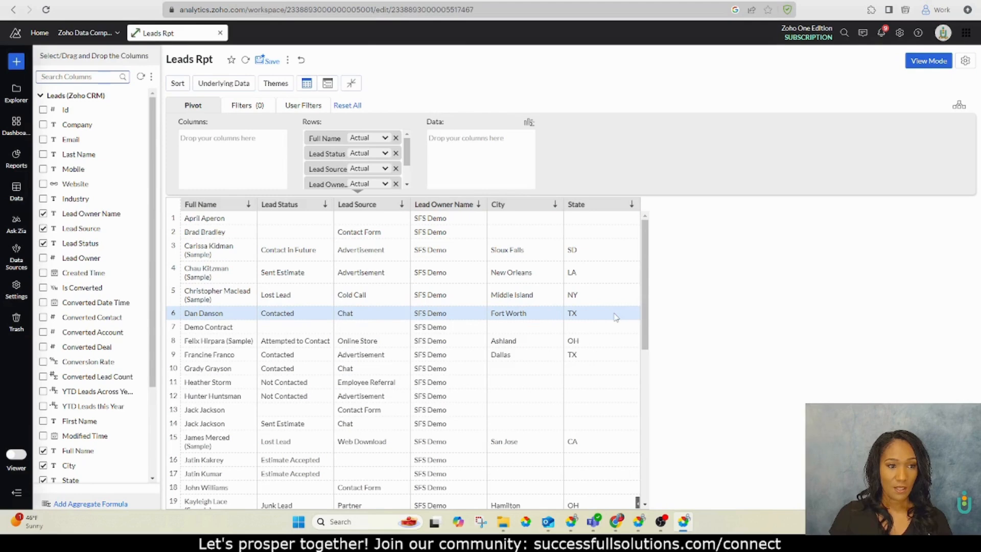
Widen the Full Name column and save the report
left_click_drag(257, 204, 281, 213)
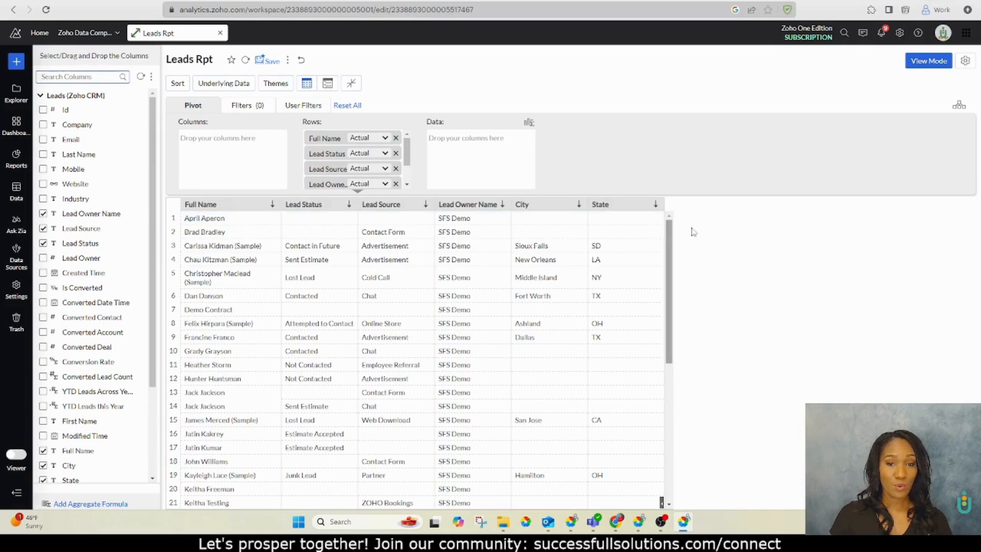
left_click(269, 60)
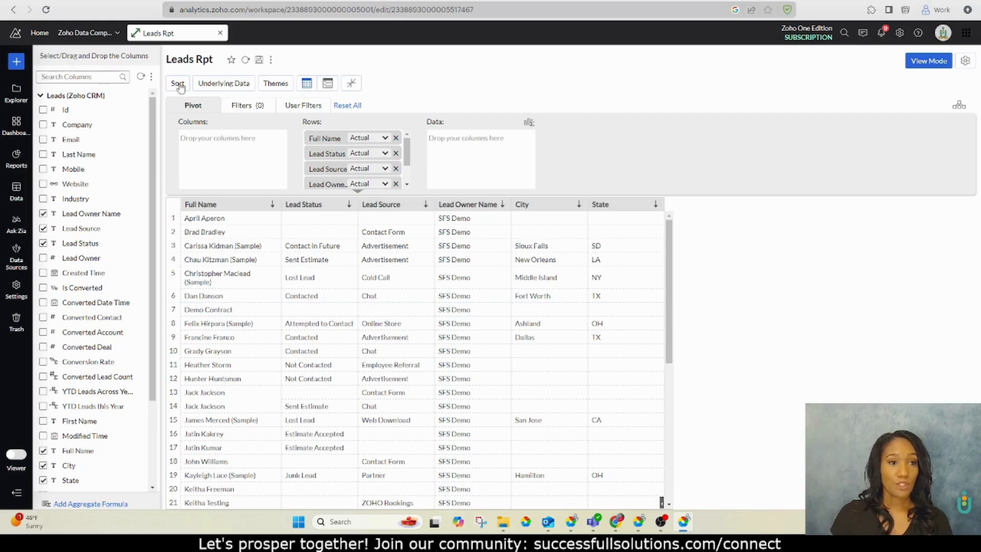
Look through the Filters and User Filters shelves, then return to the Pivot shelf
left_click(256, 109)
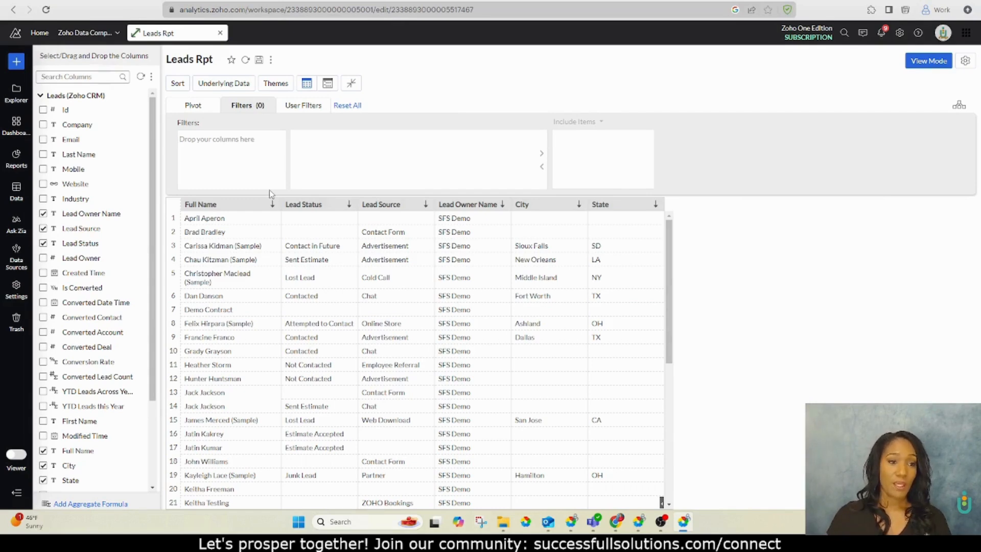
left_click(302, 109)
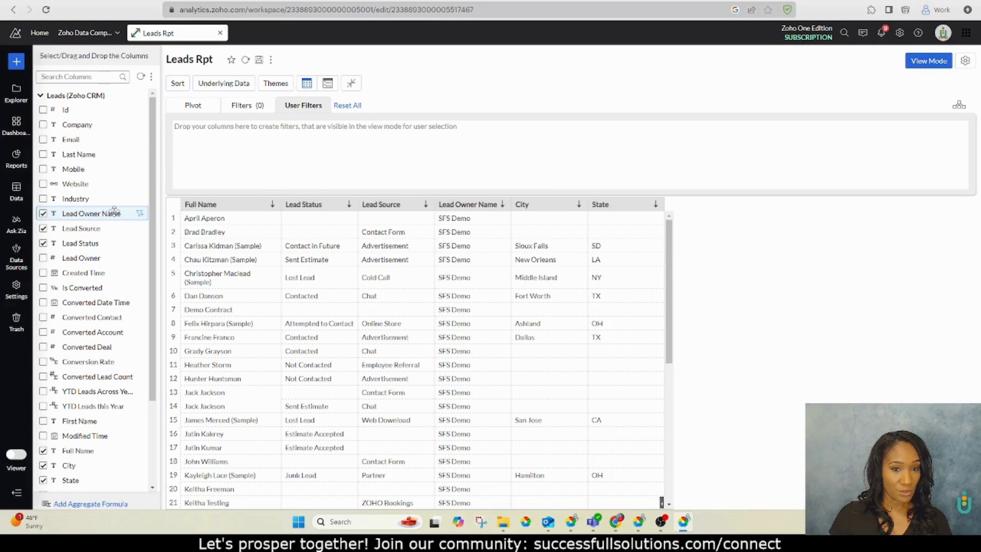
left_click(190, 107)
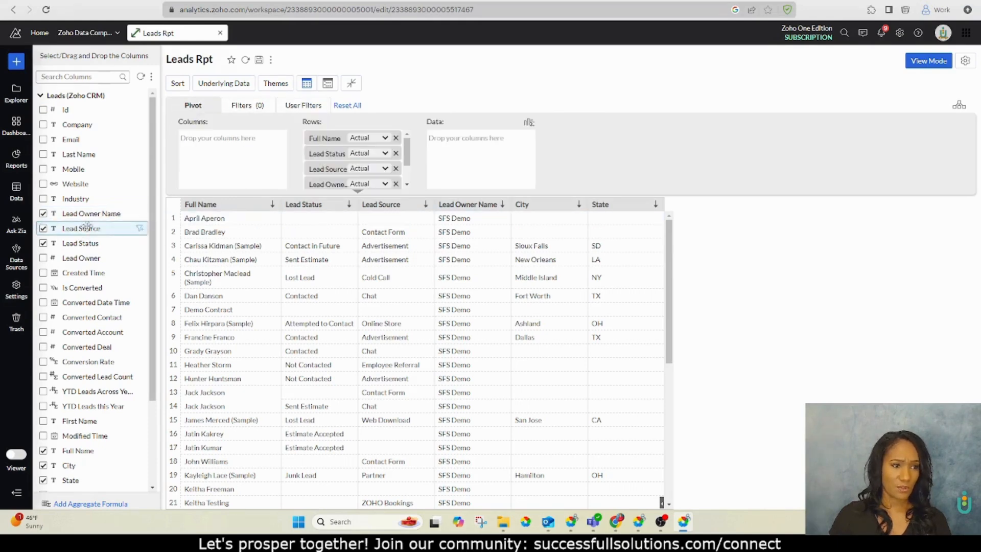
Add Created Time to the pivot rows, group it by Full Date, and save the report
scroll(92, 225, "down", 2)
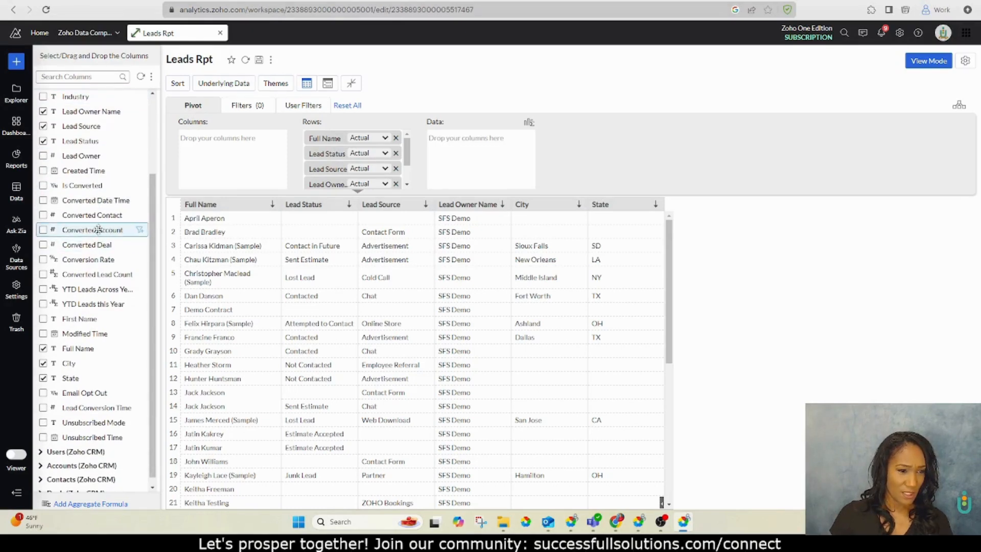
left_click_drag(96, 171, 367, 169)
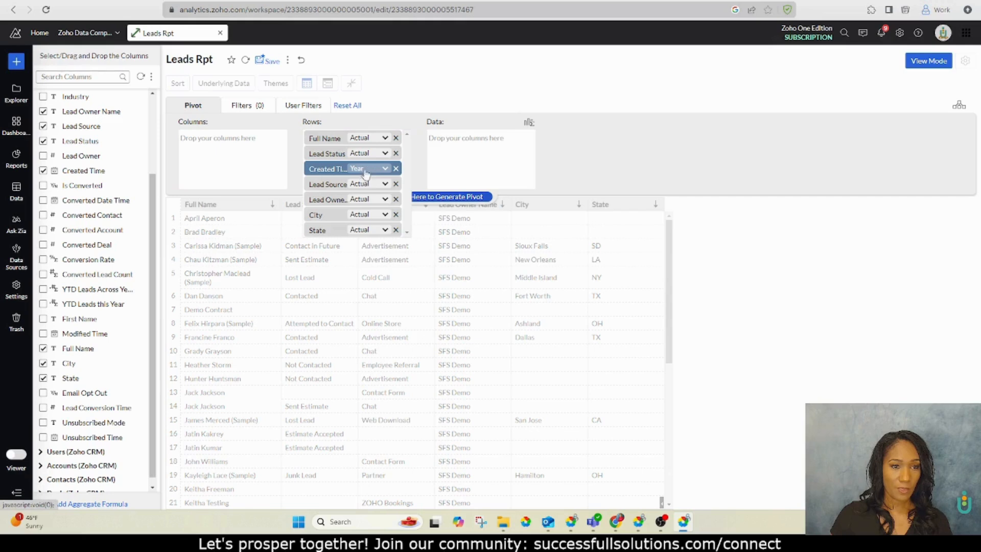
left_click(365, 170)
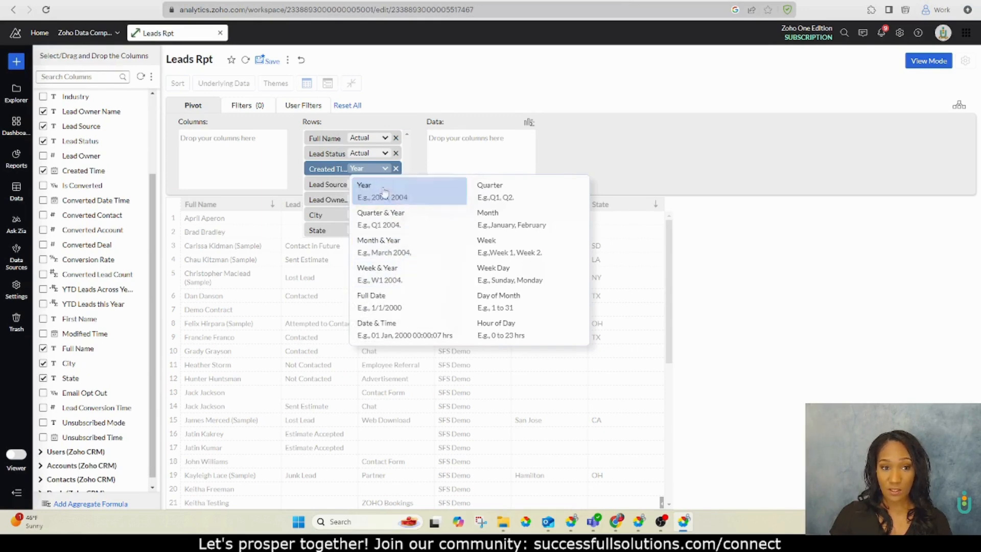
left_click(378, 302)
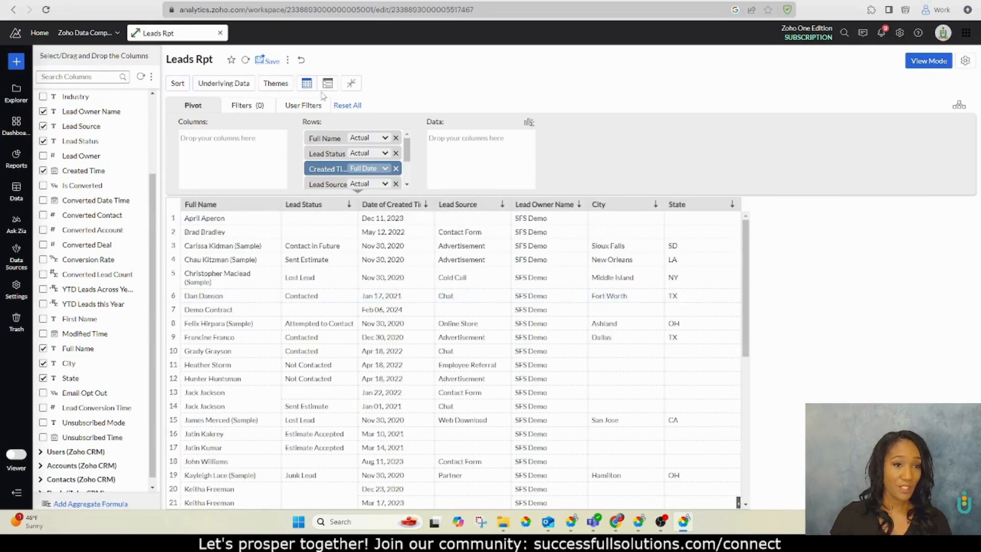
left_click(310, 107)
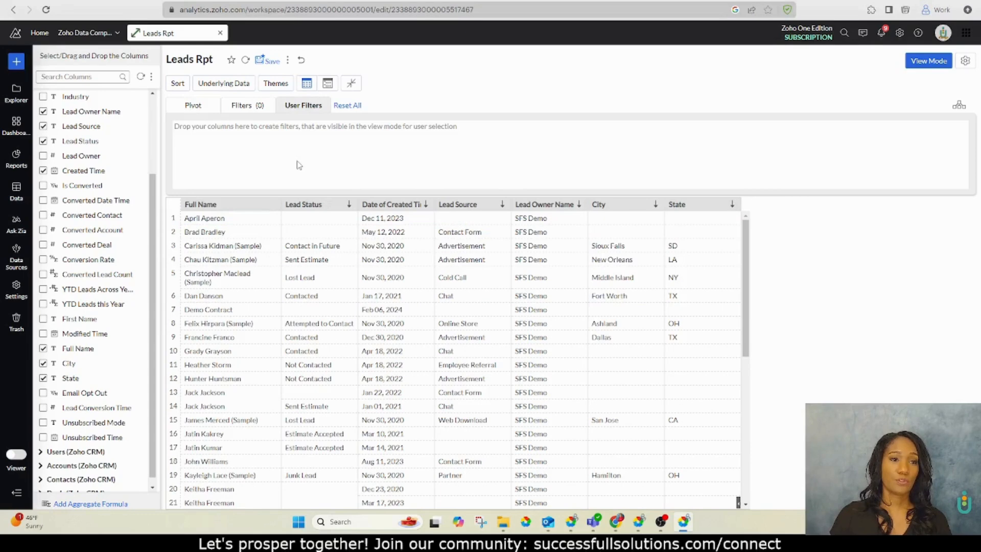
left_click(266, 60)
Add Created Time as a user filter using the Date Range Selector component
left_click_drag(86, 171, 220, 136)
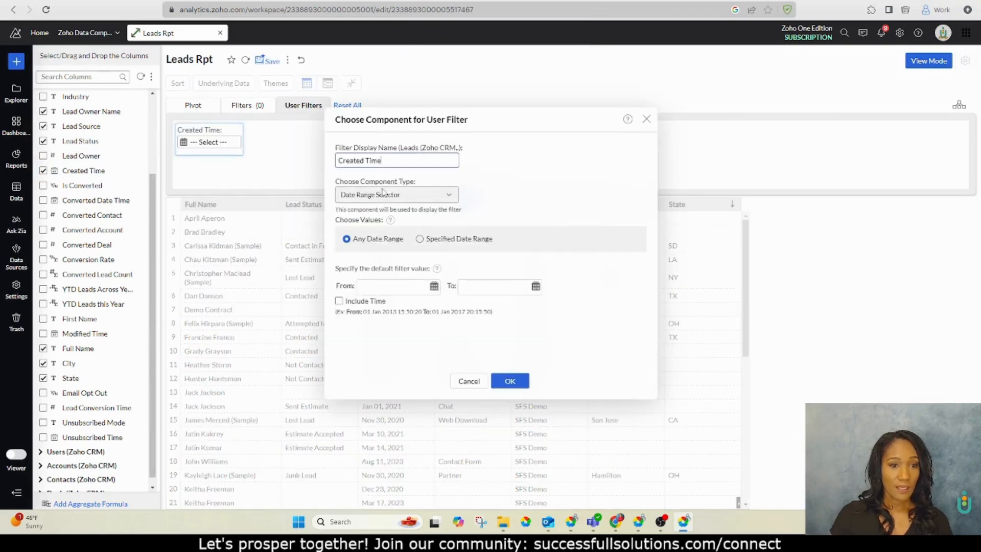
left_click(384, 195)
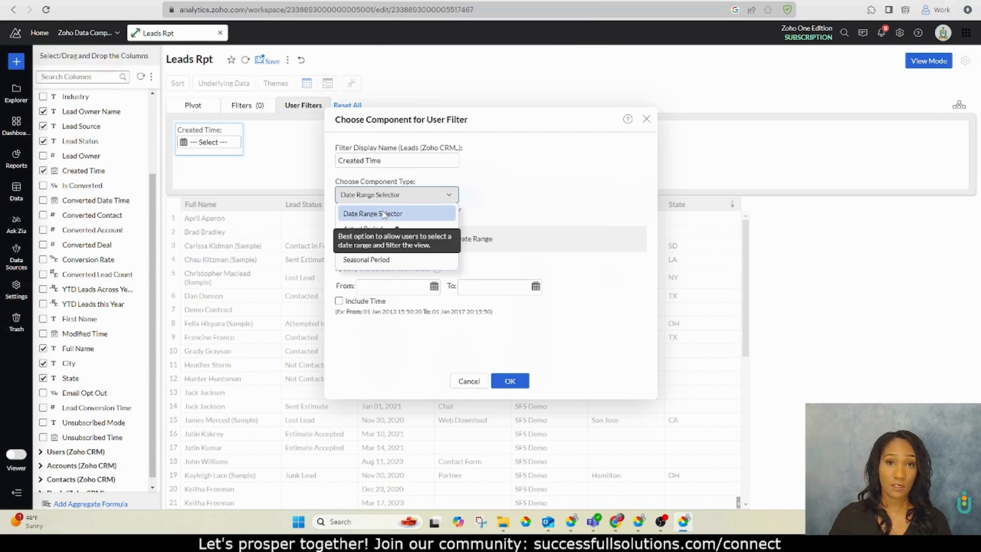
left_click(384, 214)
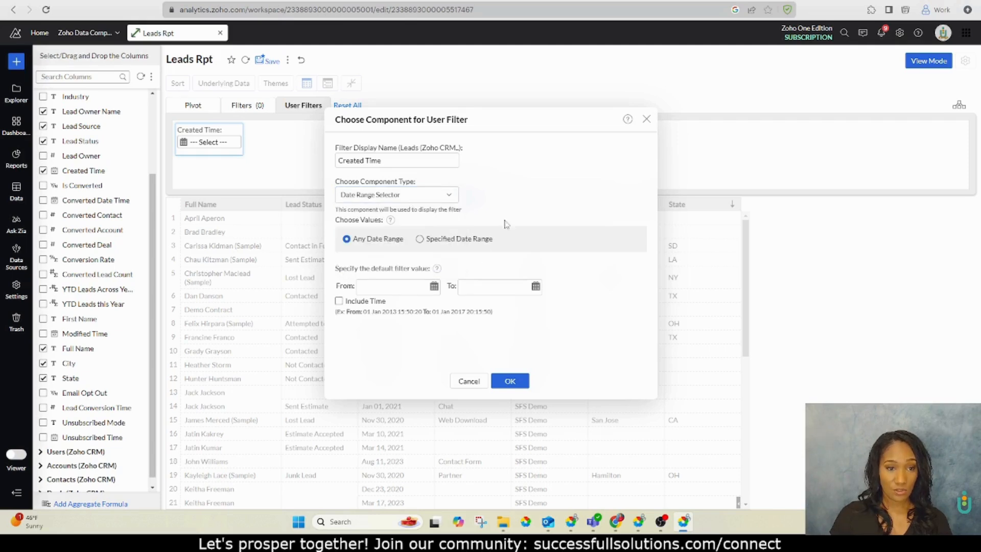
left_click(509, 382)
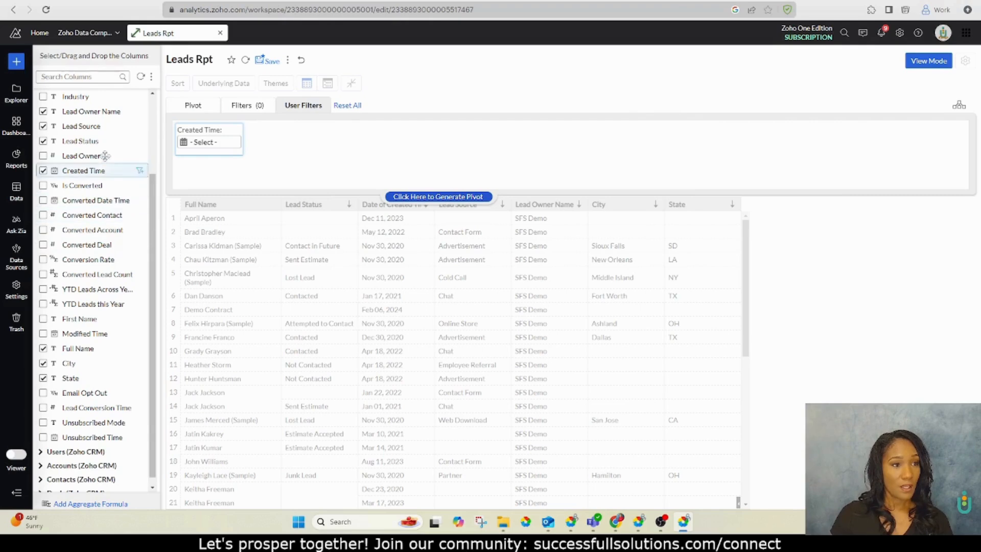
Add Lead Source, Lead Status and Lead Owner Name as user filters and save the report
left_click_drag(95, 126, 307, 137)
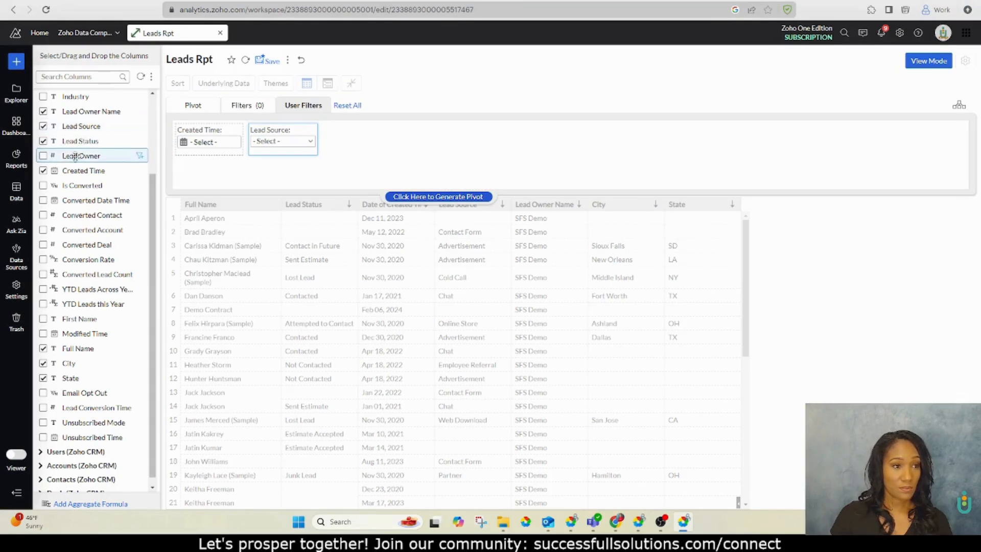
left_click_drag(77, 141, 378, 127)
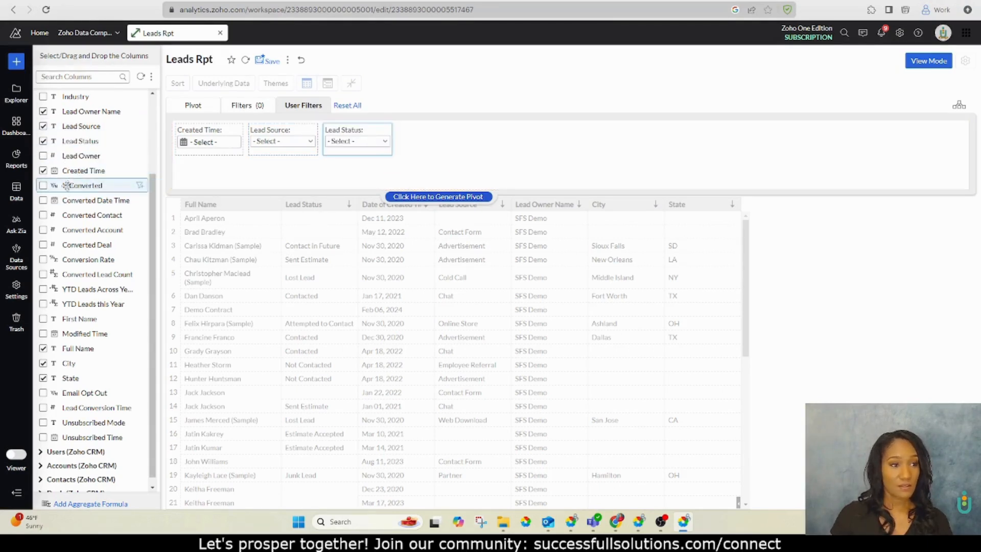
scroll(72, 171, "down", 1)
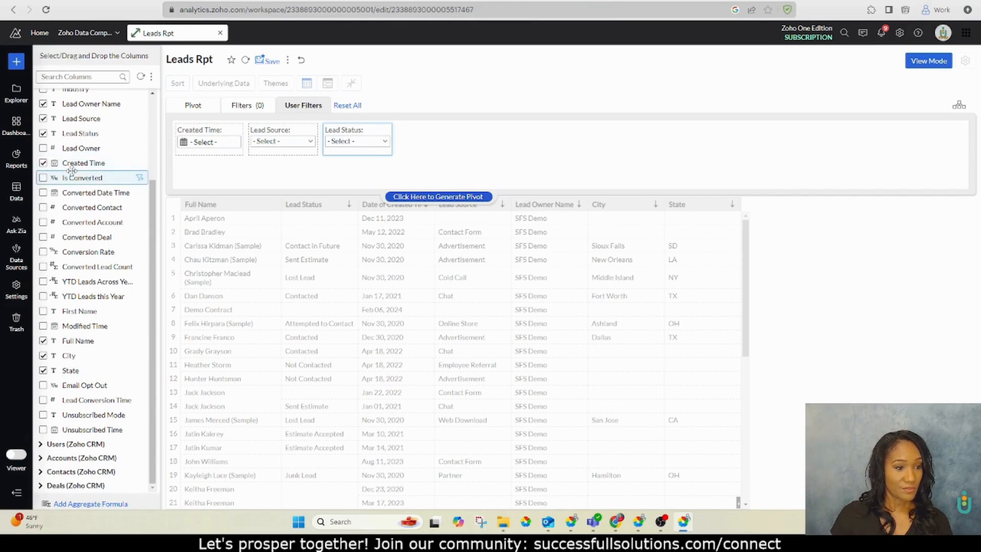
scroll(71, 170, "up", 3)
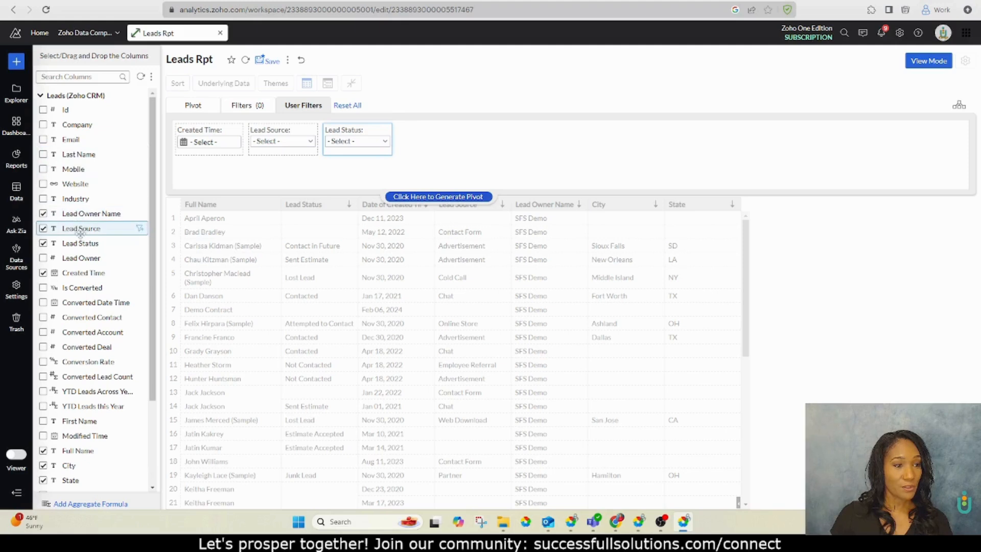
left_click_drag(87, 214, 432, 136)
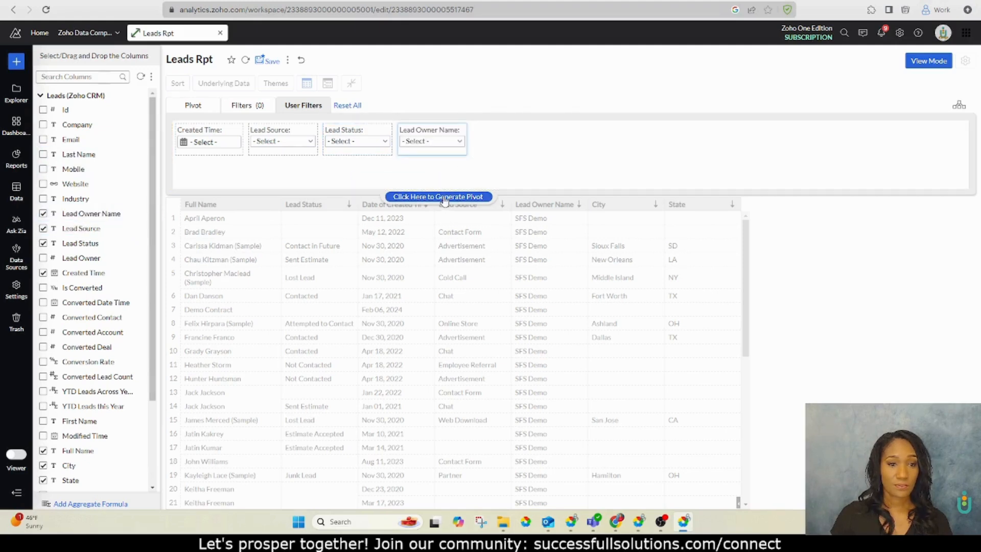
left_click(266, 60)
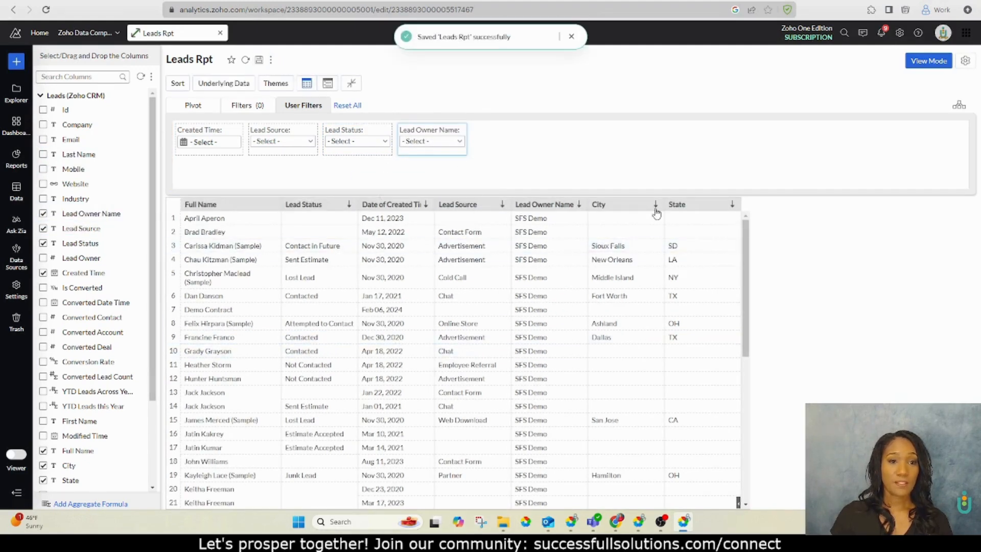
Switch to view mode and filter Created Time from 1 Jan 2024 to 31 Dec 2024
left_click(929, 61)
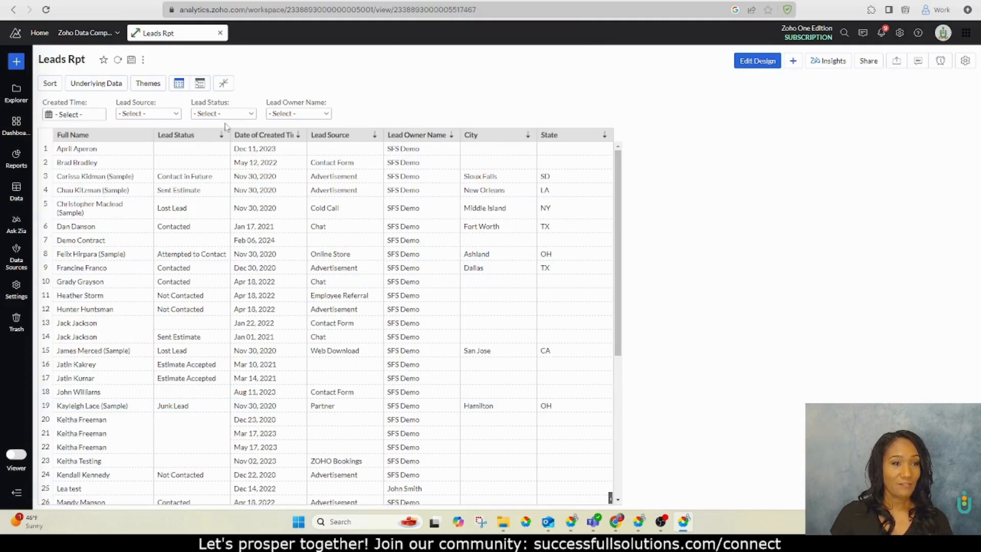
left_click(82, 114)
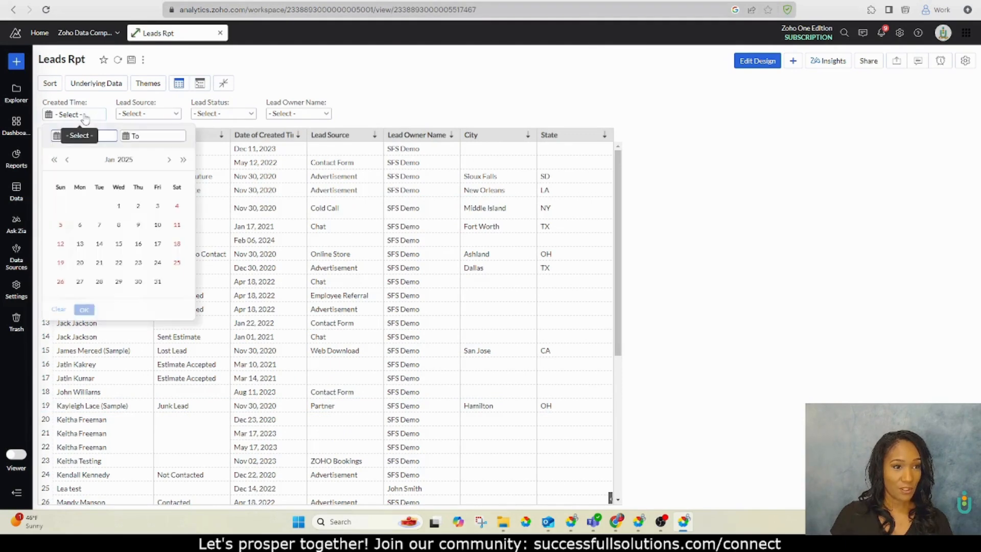
left_click(55, 160)
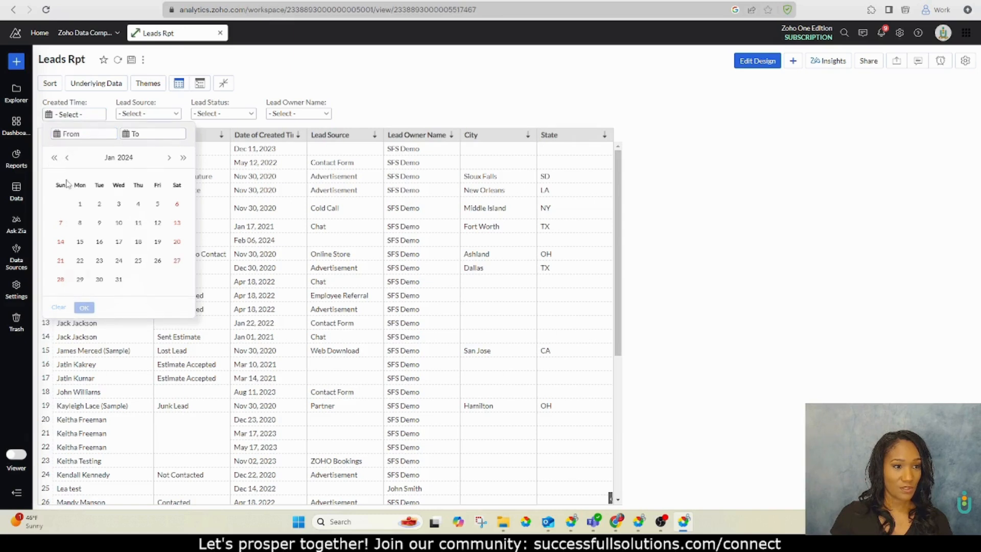
left_click(80, 205)
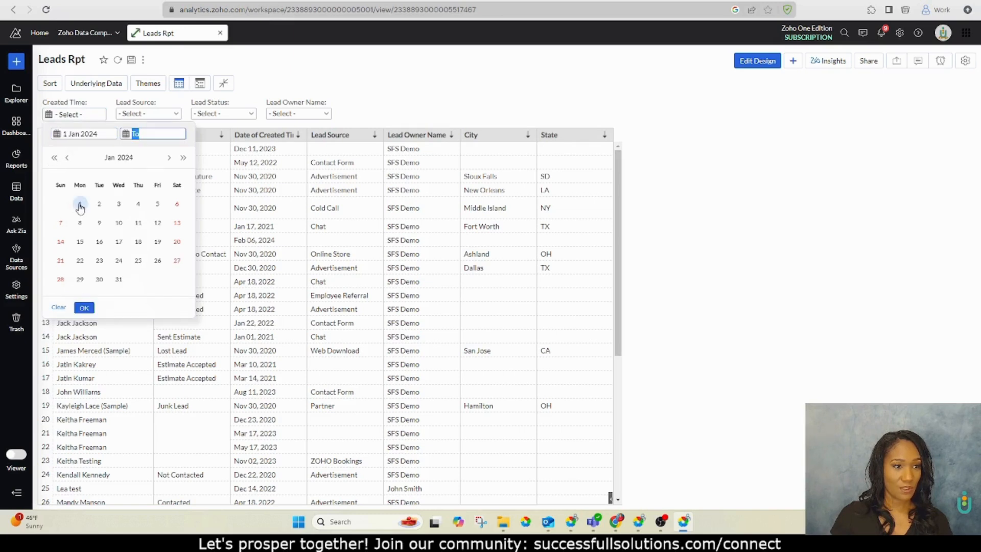
left_click(168, 160)
left_click(168, 160)
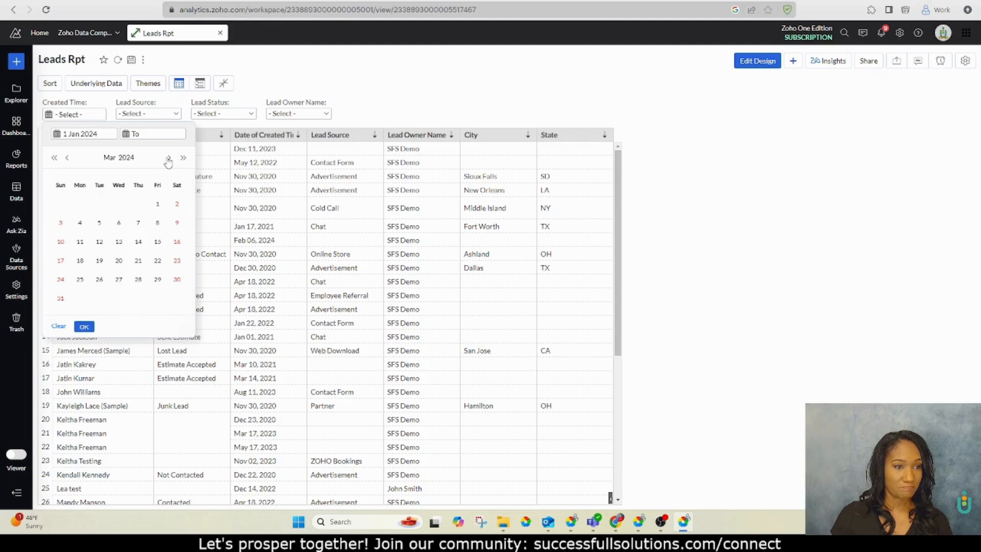
left_click(168, 160)
left_click(168, 160)
left_click(168, 159)
left_click(168, 160)
left_click(168, 160)
left_click(168, 160)
left_click(169, 160)
left_click(168, 159)
left_click(168, 160)
left_click(168, 160)
left_click(71, 159)
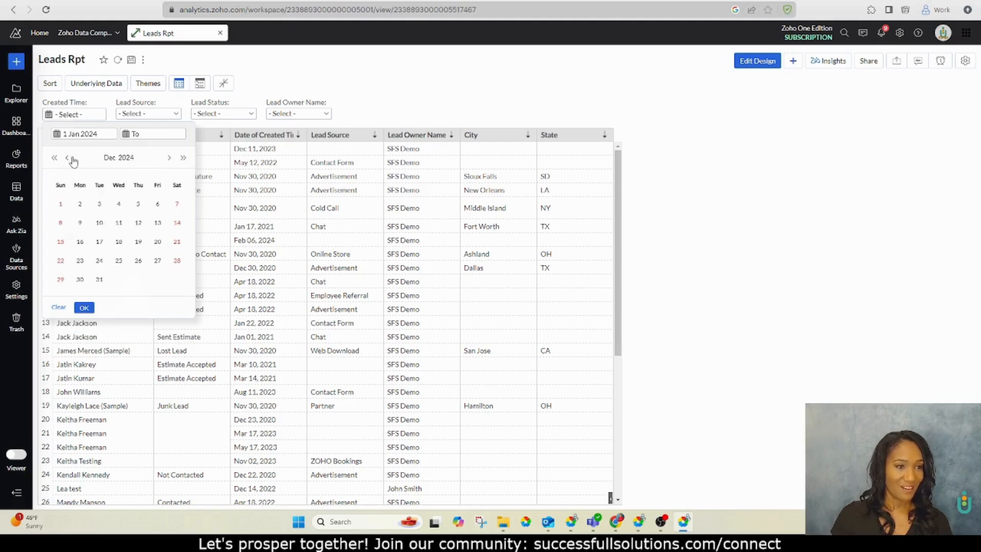
left_click(99, 279)
left_click(83, 308)
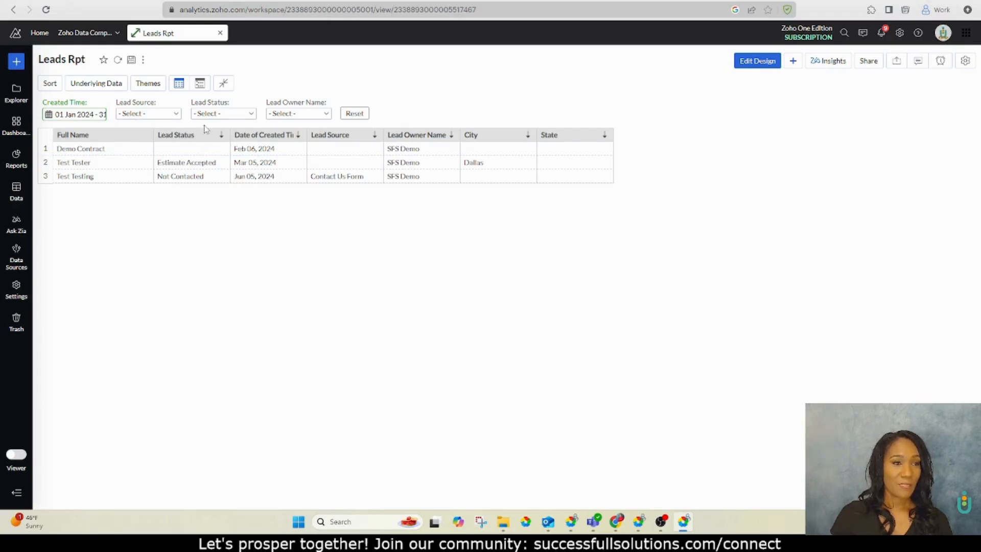
Reset the date filter and filter Lead Source to Contact Form
left_click(100, 103)
left_click(164, 115)
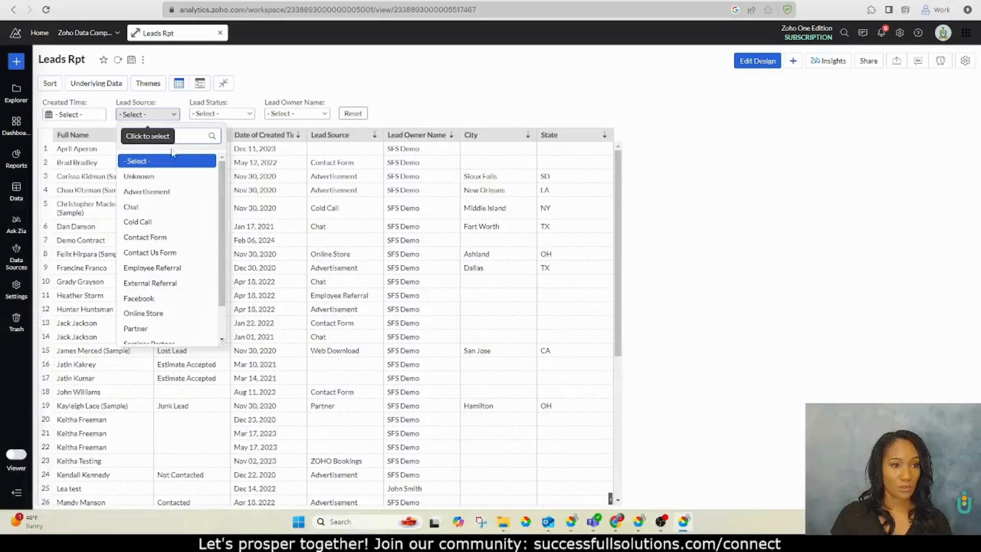
left_click(161, 238)
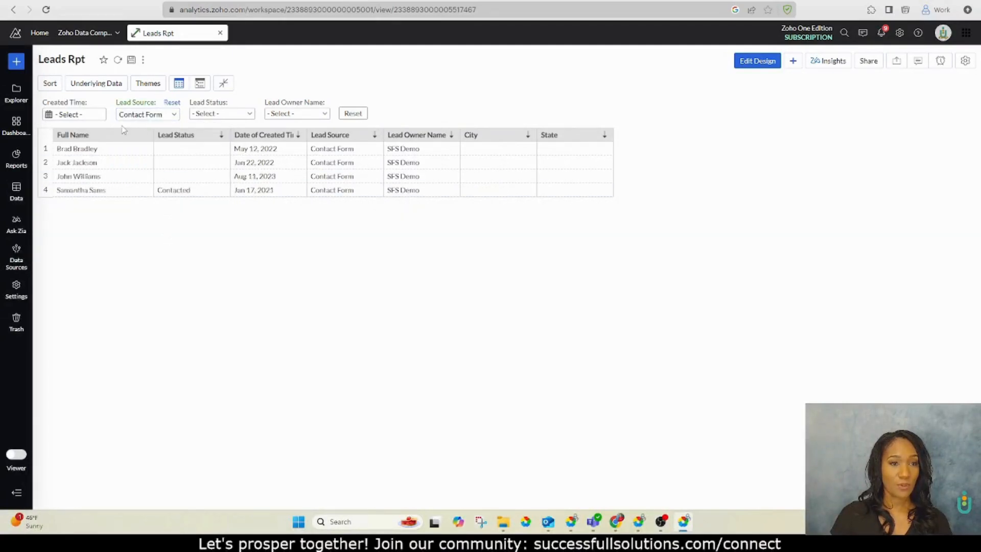
Change the Lead Source filter to Facebook, then clear it
left_click(141, 115)
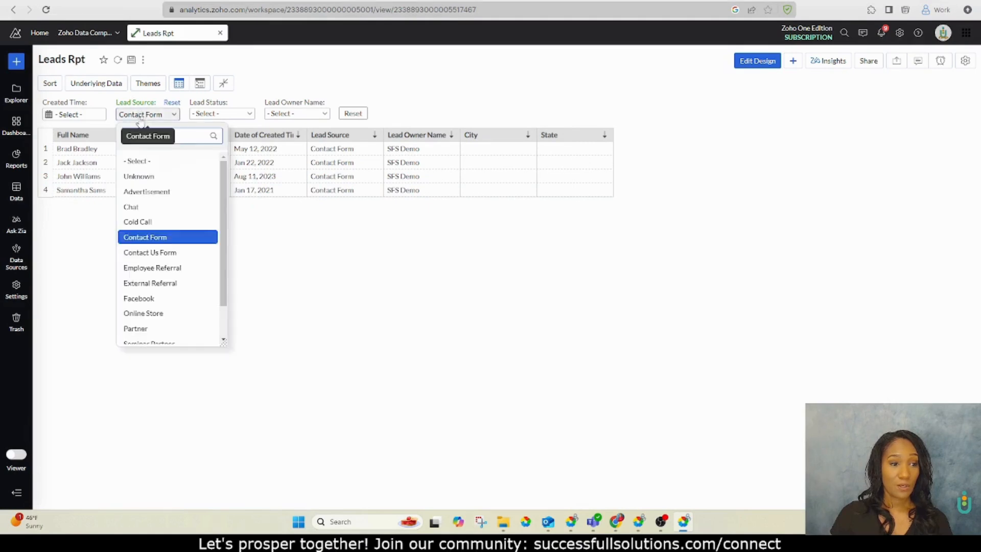
scroll(173, 241, "down", 1)
left_click(170, 261)
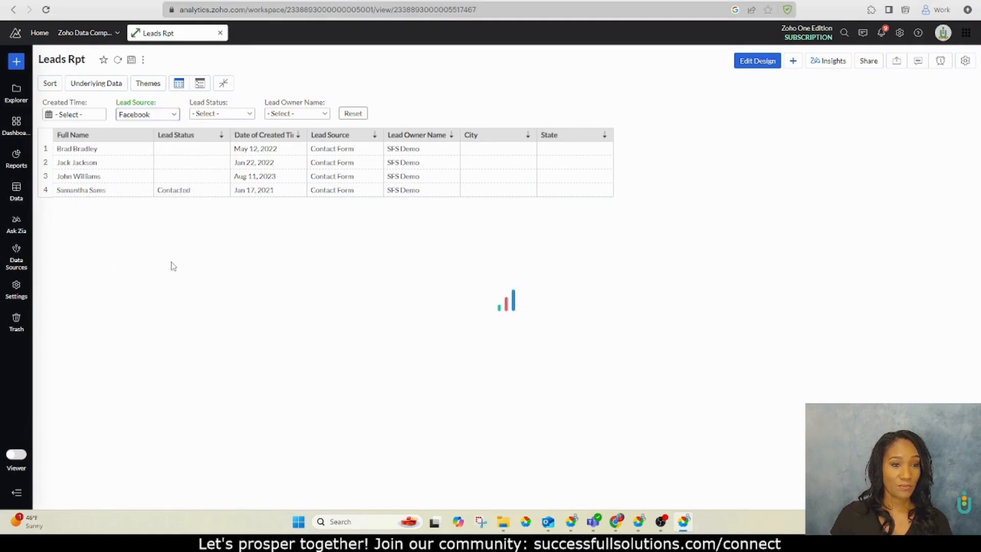
left_click(147, 114)
scroll(160, 252, "down", 1)
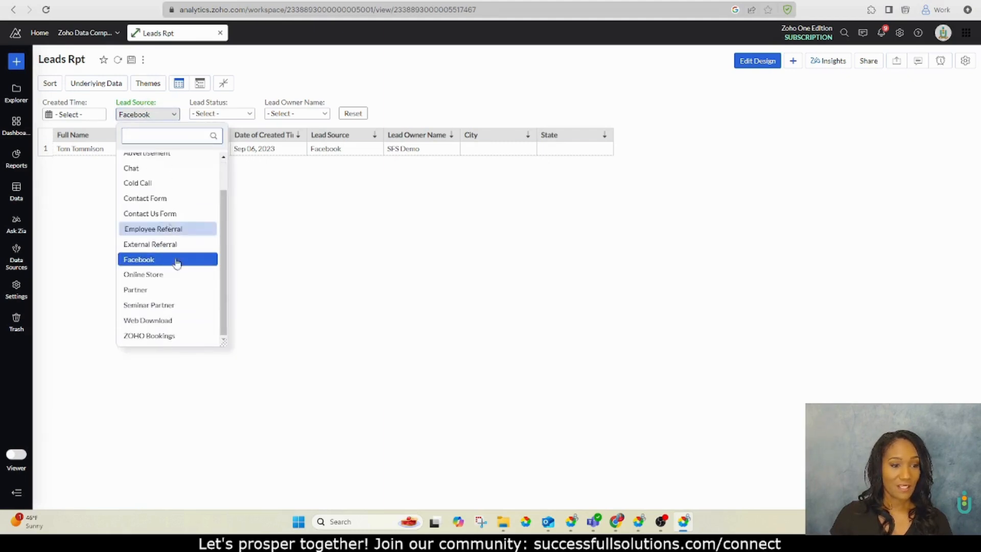
left_click(307, 271)
Filter Lead Status to Contacted, then switch it to Not Contacted
left_click(248, 114)
left_click(174, 114)
left_click(223, 115)
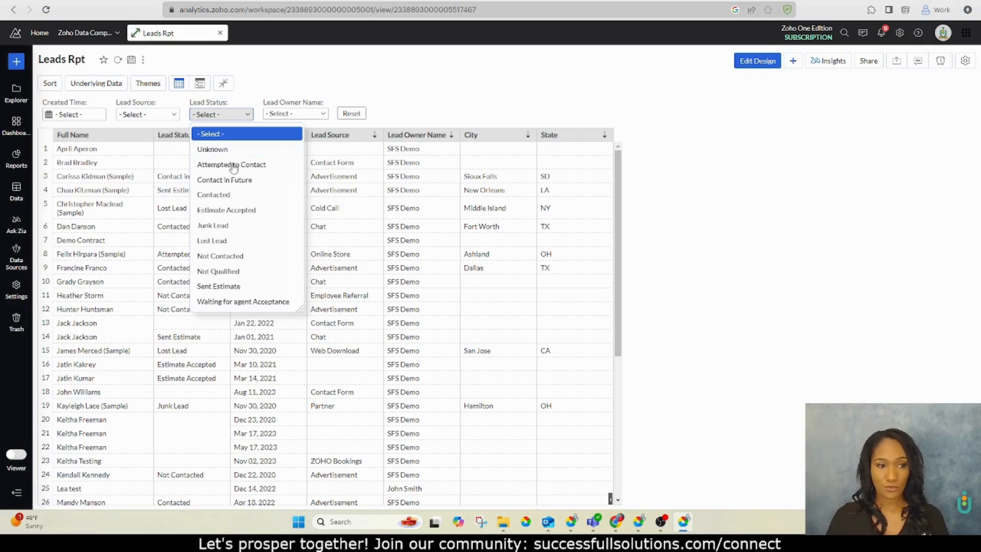
left_click(225, 194)
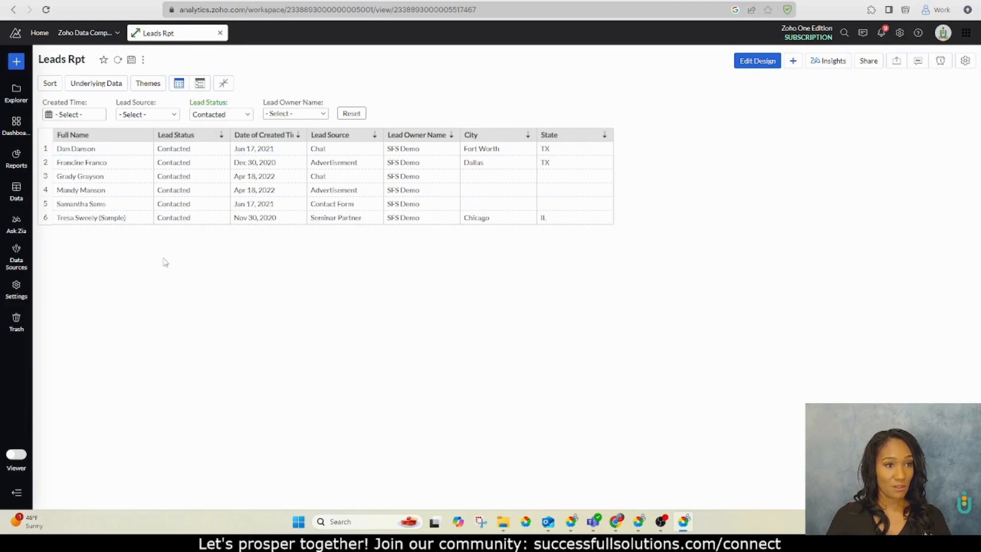
left_click(216, 114)
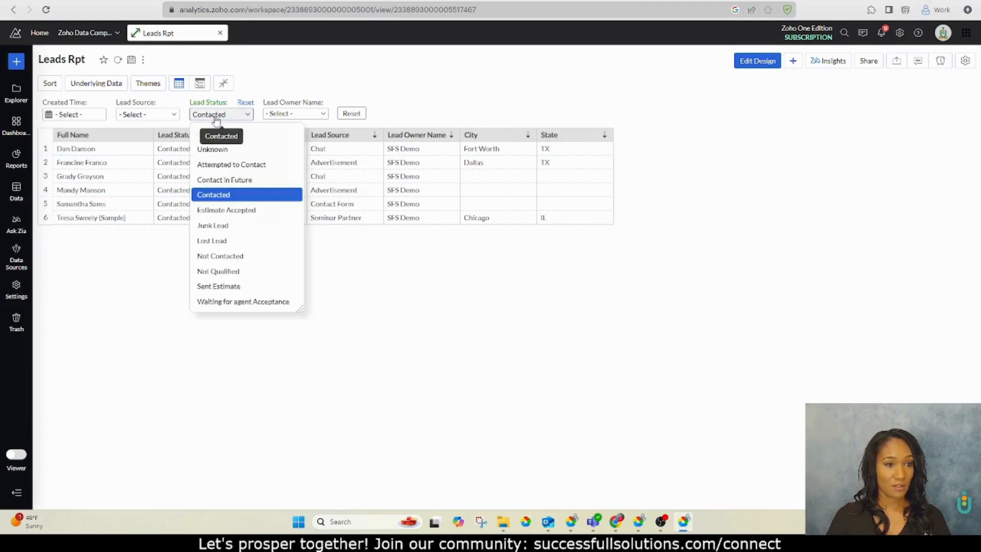
left_click(236, 257)
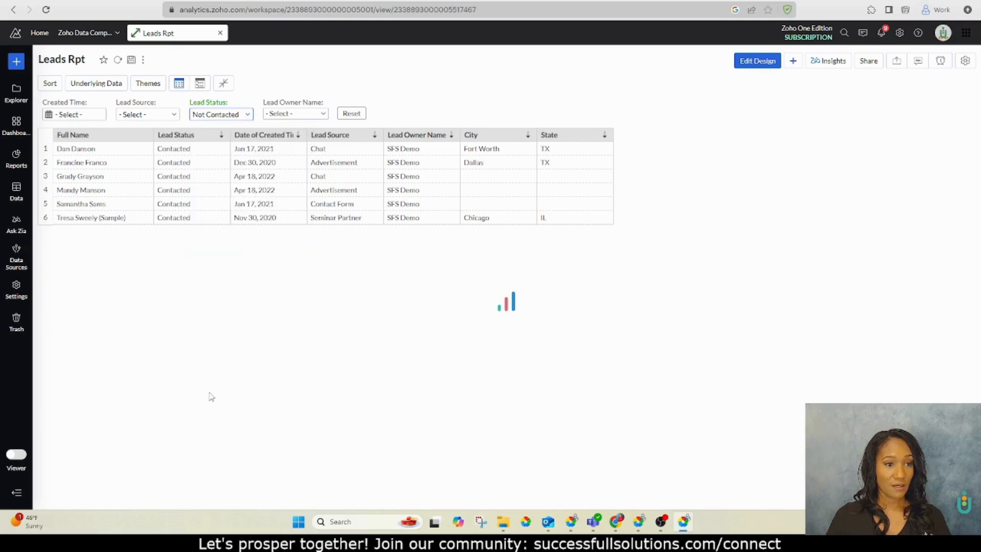
Clear the Lead Status filter and filter Lead Owner Name to the individual owner
left_click(248, 114)
left_click(325, 114)
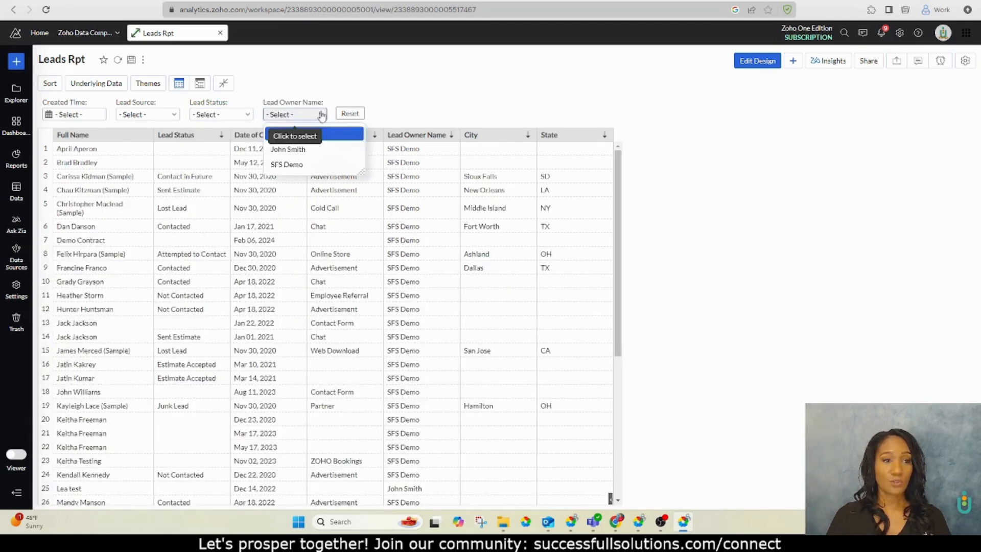
left_click(314, 152)
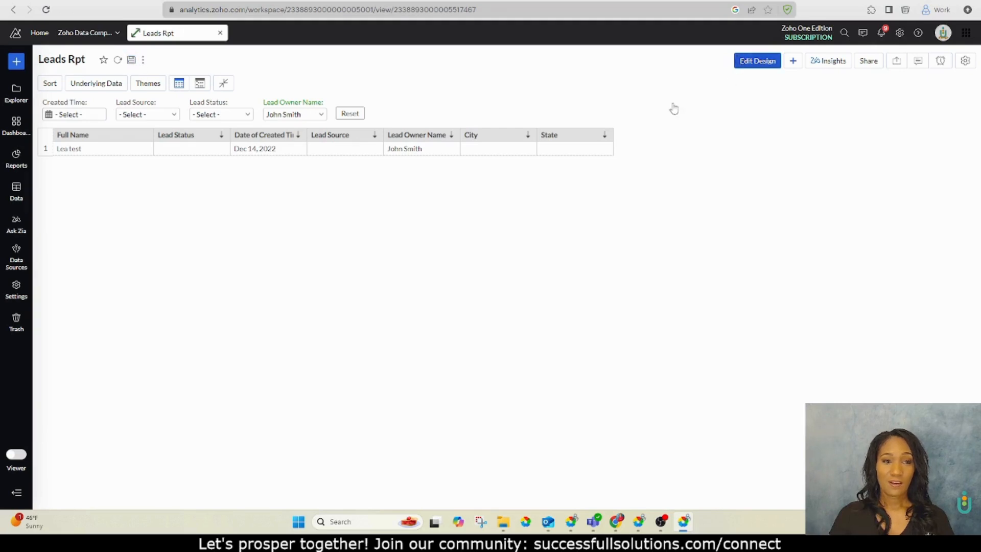
Rename the Date of Created Time column to Date Created in the report design and save the report
left_click(739, 60)
double_click(393, 206)
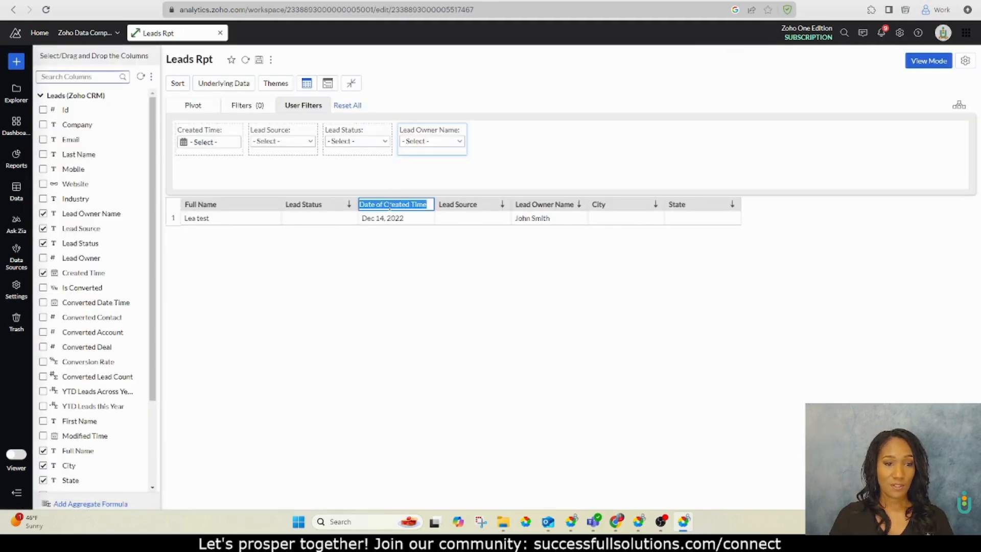
left_click(385, 205)
key("BackSpace")
key("BackSpace")
key("BackSpace")
key("BackSpace")
key("BackSpace")
key("BackSpace")
key("BackSpace")
key("BackSpace")
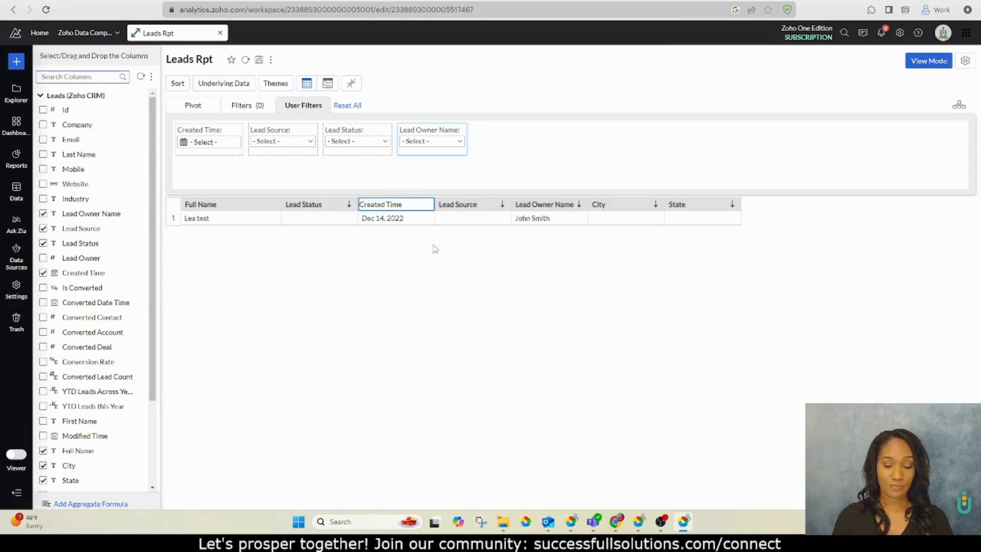
type("Date")
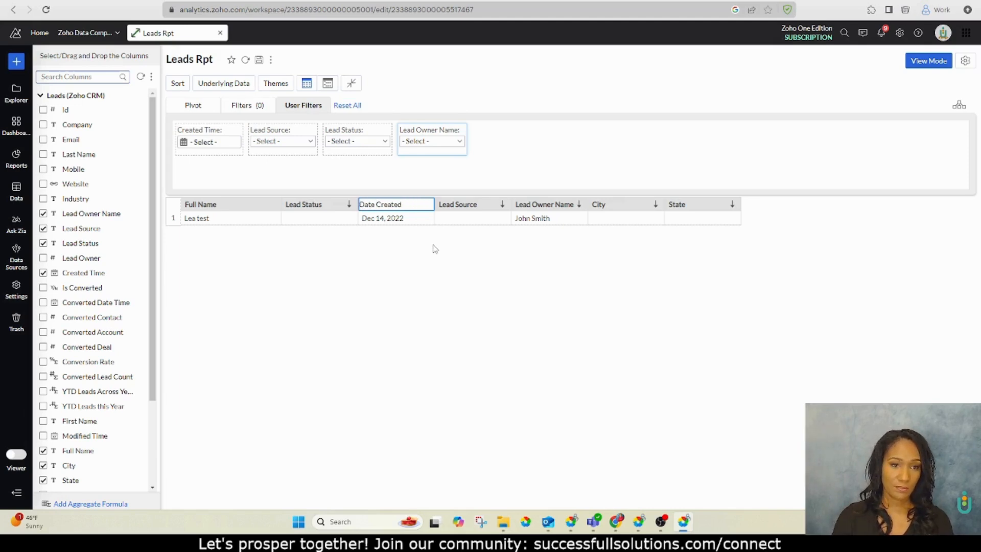
key("Return")
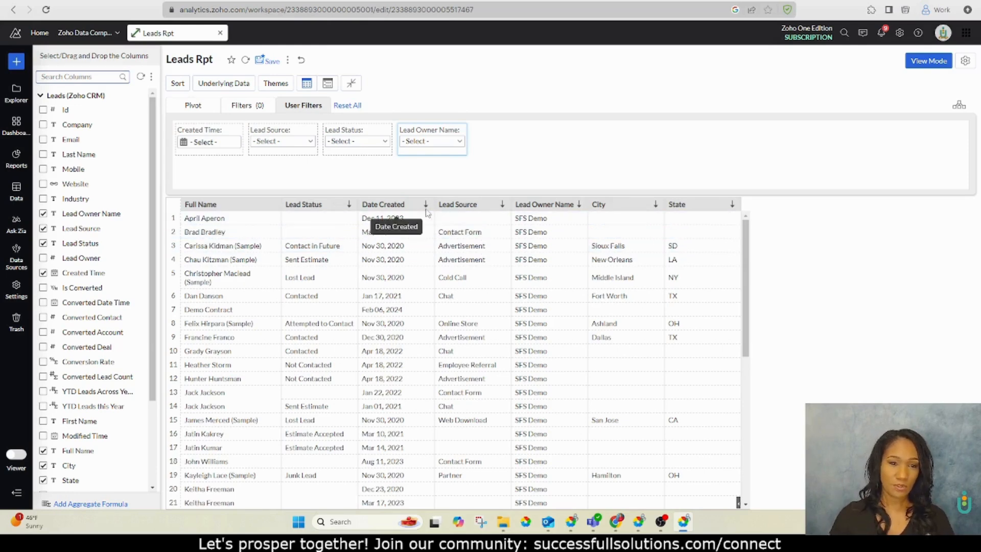
left_click(269, 60)
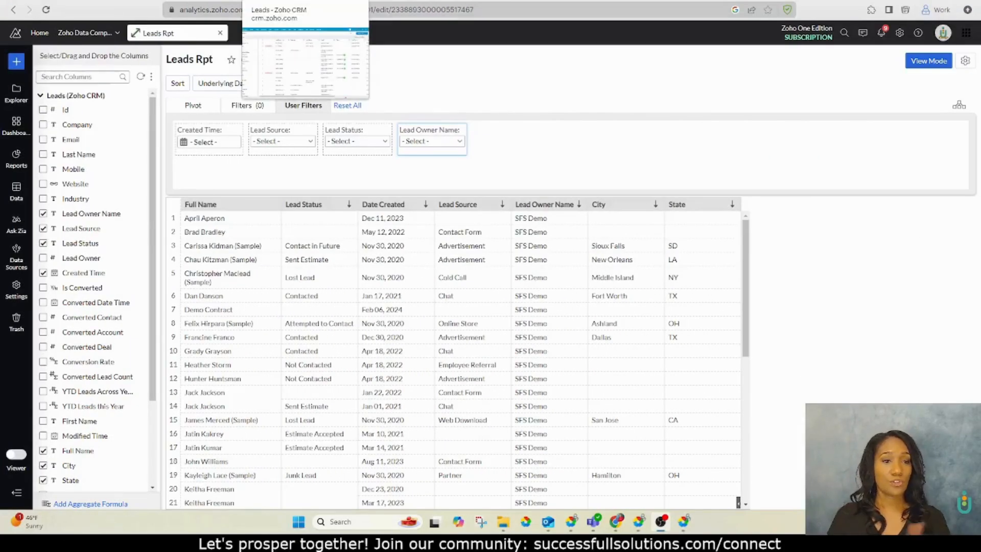
In CRM setup, start a new web tab named Leads Report with Links as its source
left_click(286, 1)
left_click(911, 33)
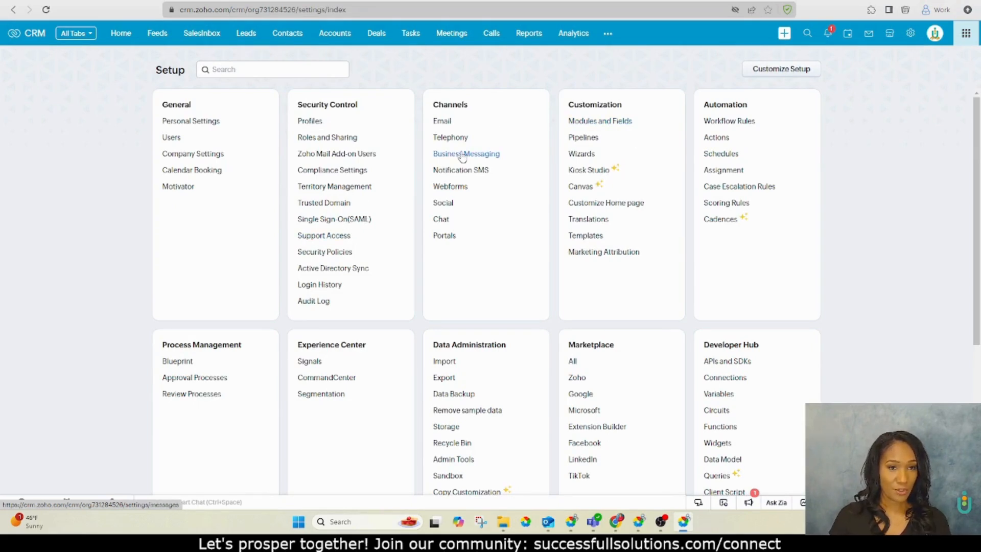
left_click(583, 122)
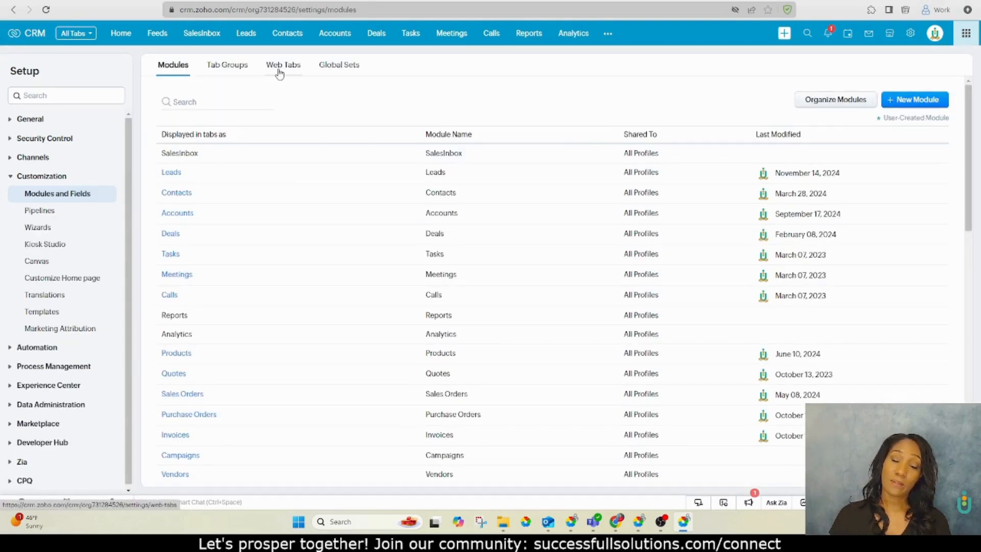
left_click(279, 73)
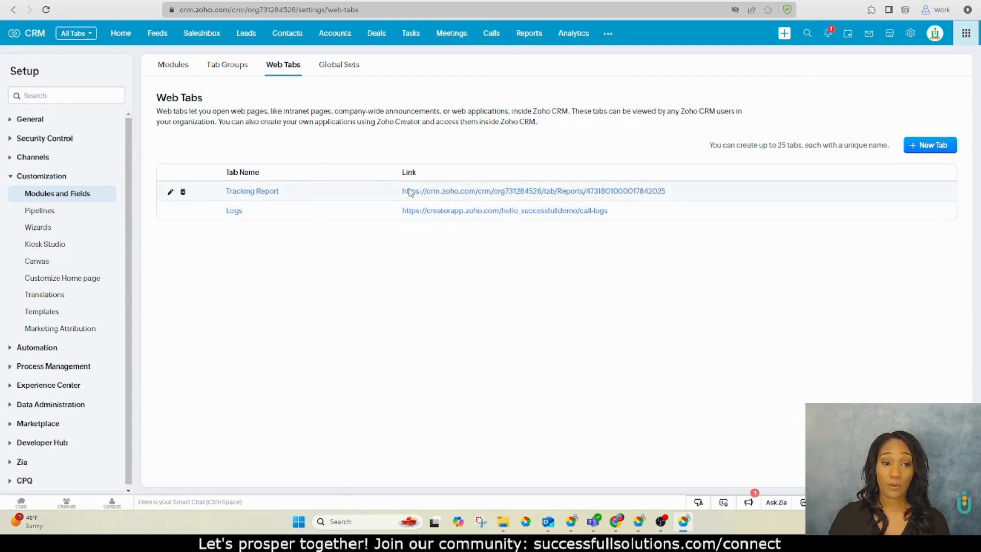
left_click(932, 148)
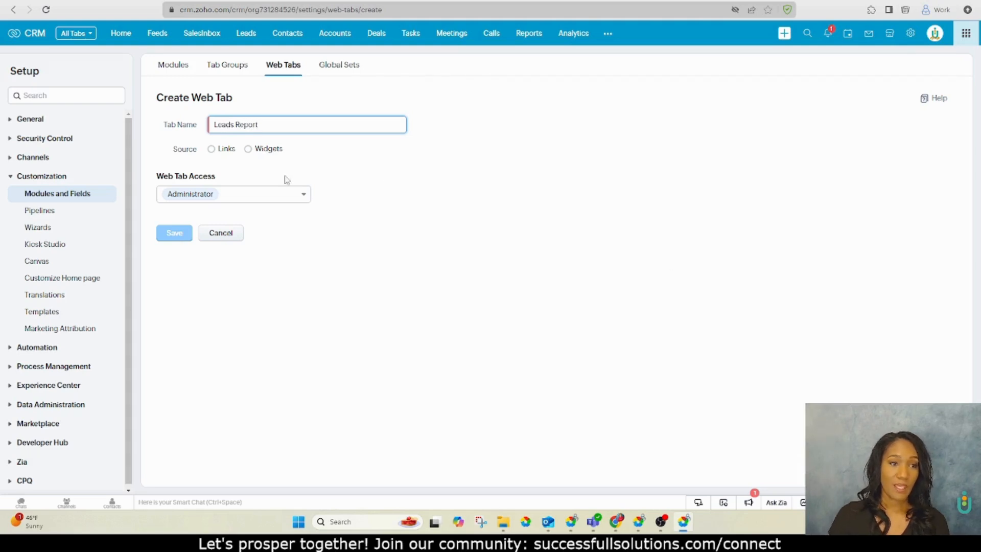
left_click(211, 149)
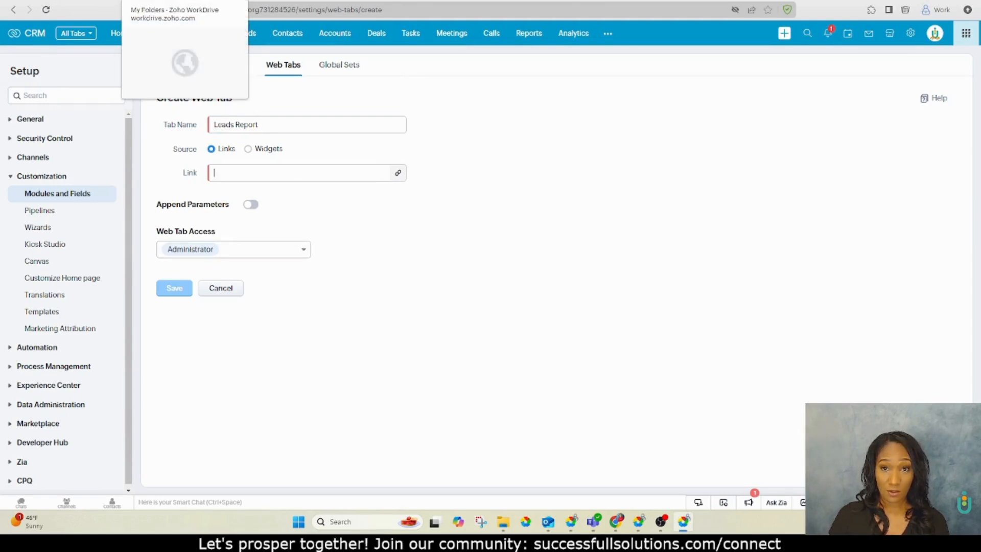
Return to the Analytics report and switch it to view mode
left_click(754, 0)
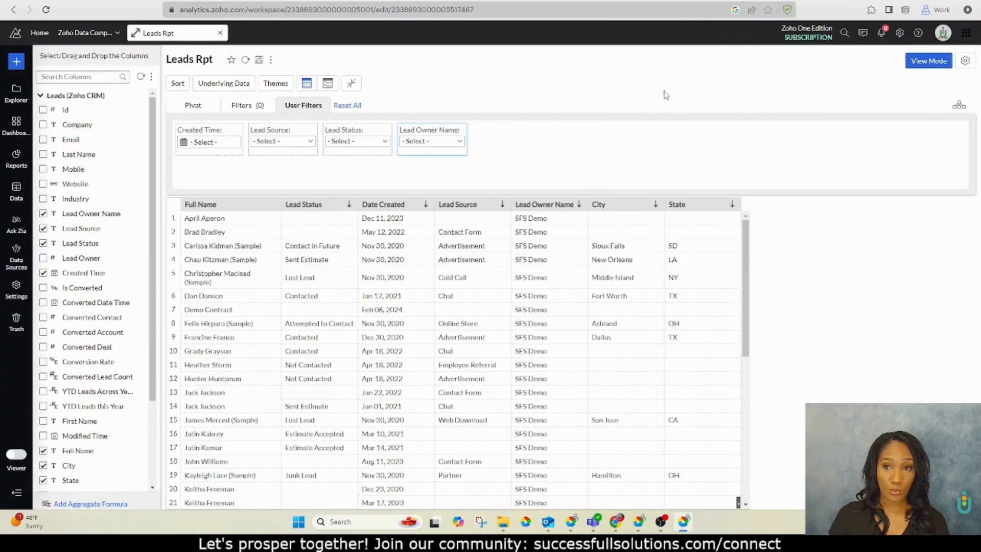
left_click(928, 62)
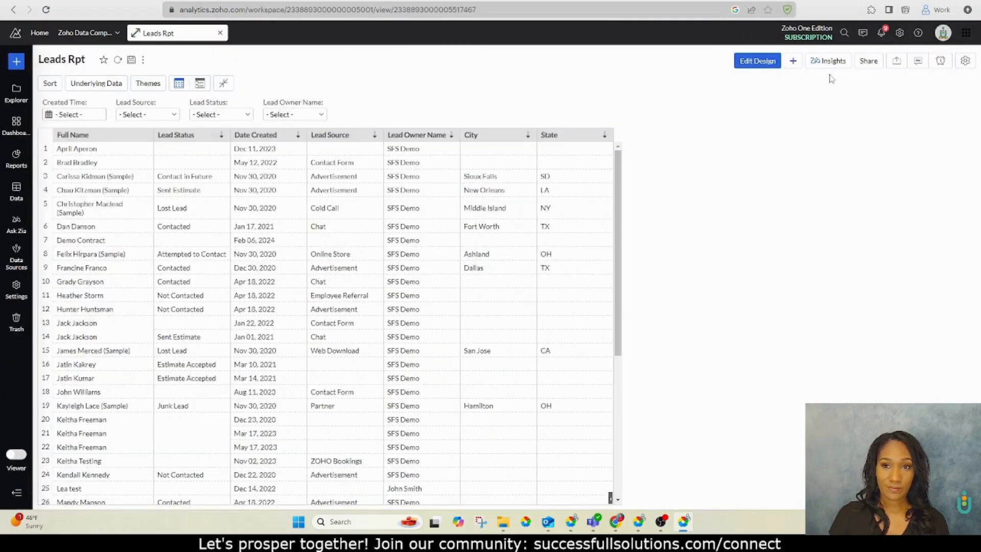
left_click(869, 62)
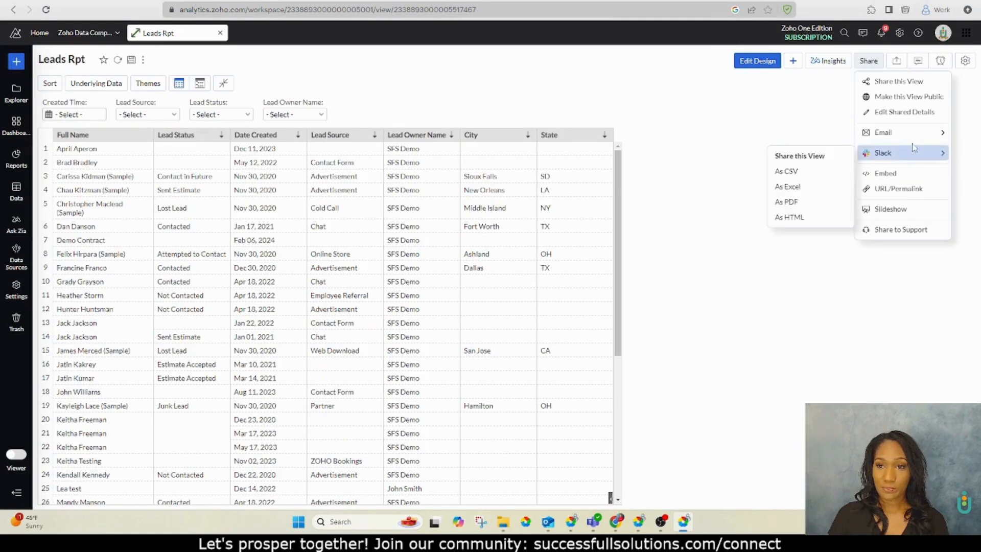
left_click(901, 83)
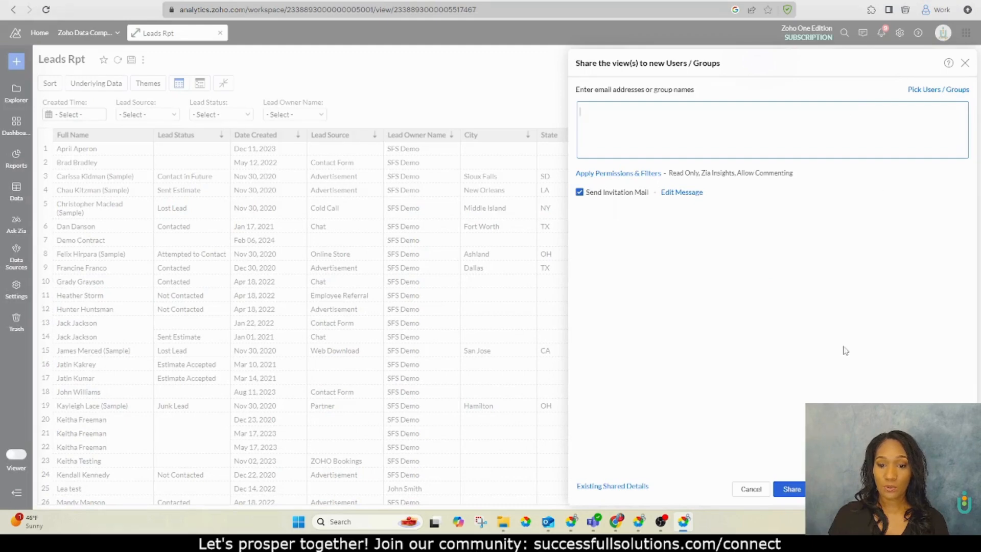
left_click(751, 489)
Publish the report's permalink with Toolbar and Auto Refresh every 120 secs enabled, and copy its URL
left_click(877, 62)
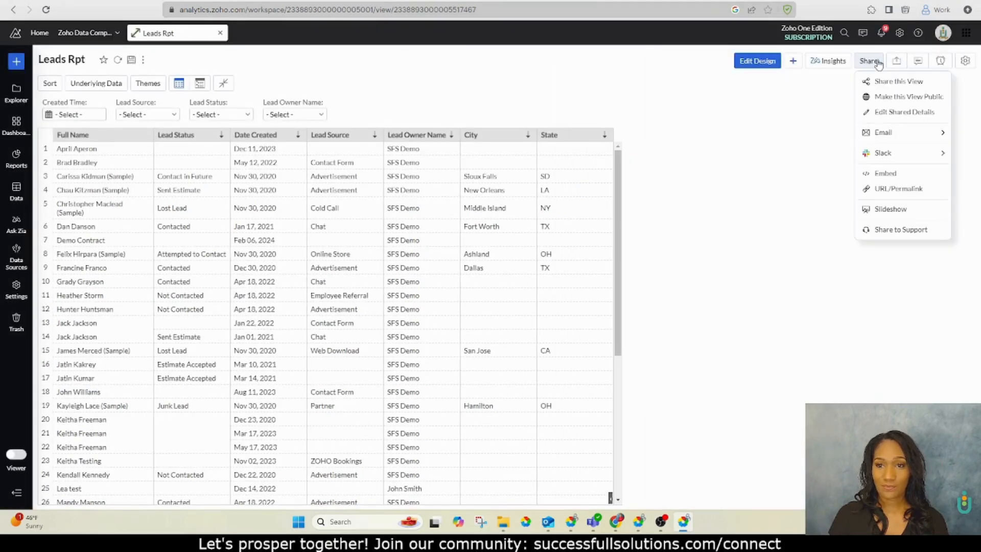
left_click(895, 190)
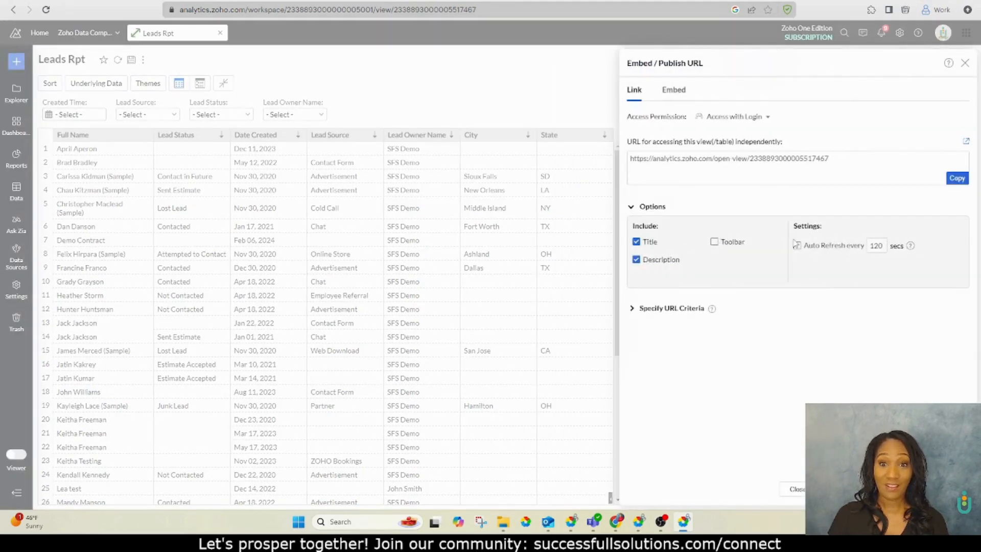
left_click(957, 178)
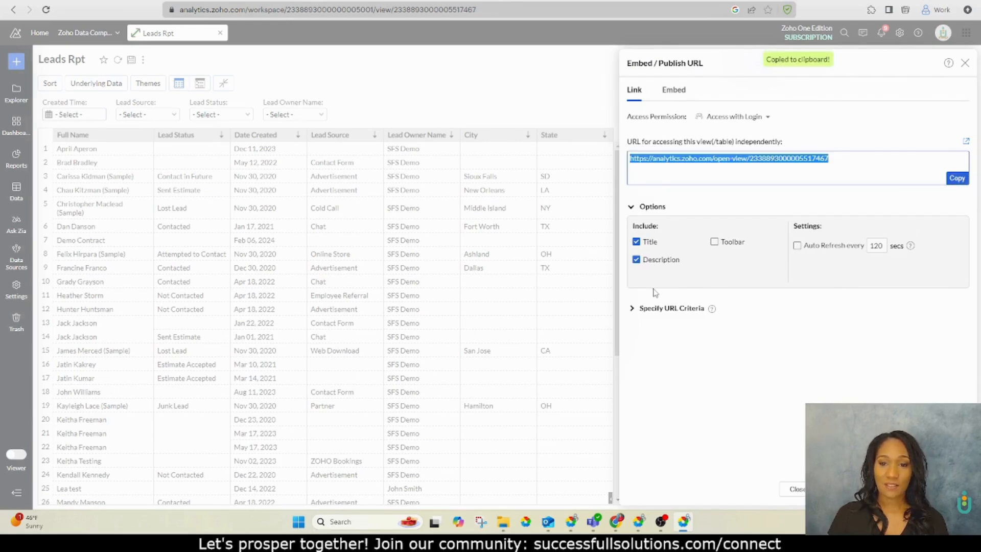
left_click(797, 246)
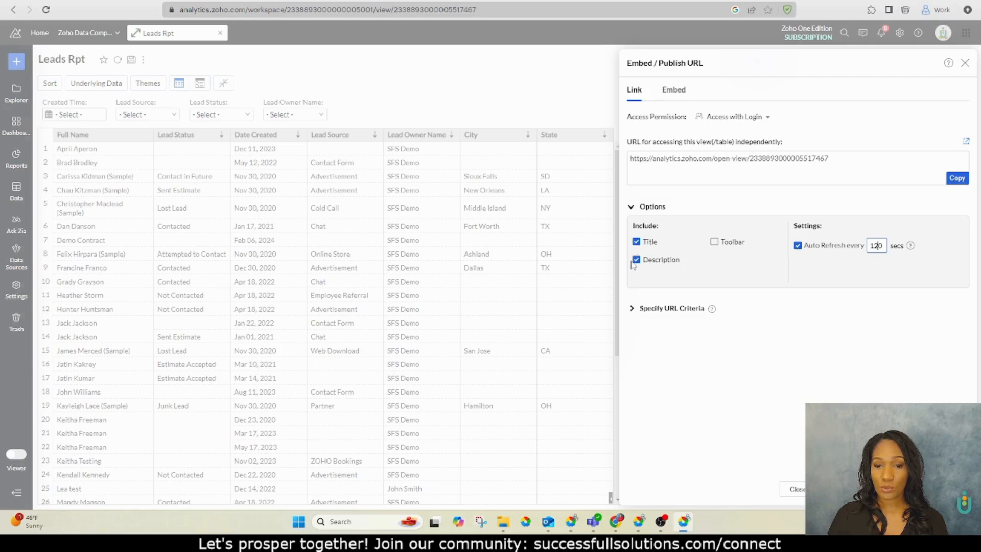
left_click(715, 241)
left_click(957, 182)
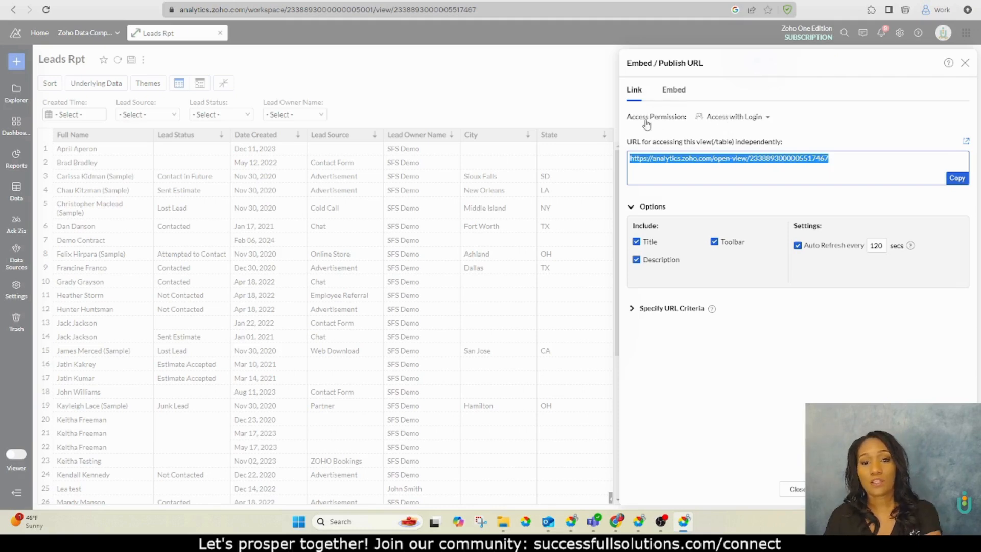
left_click(743, 123)
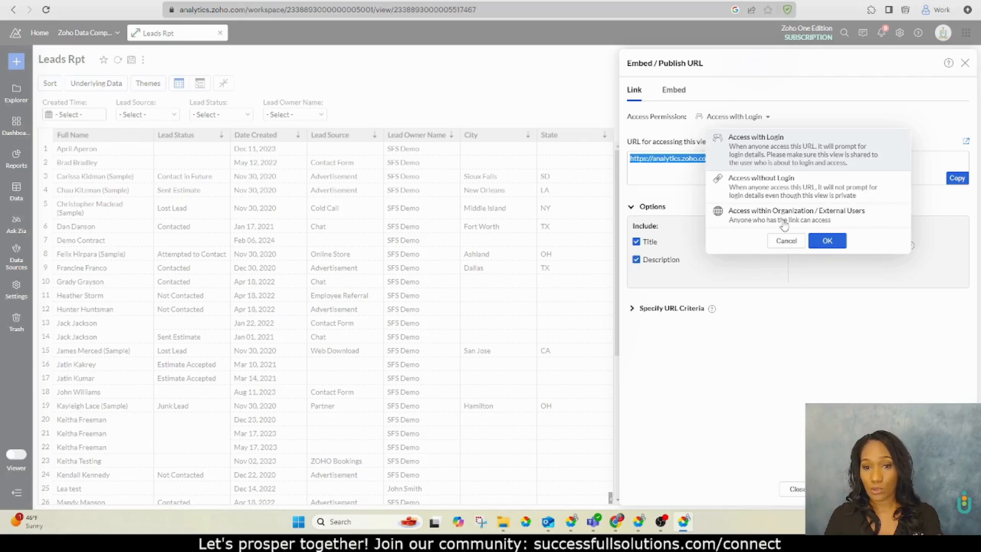
left_click(787, 241)
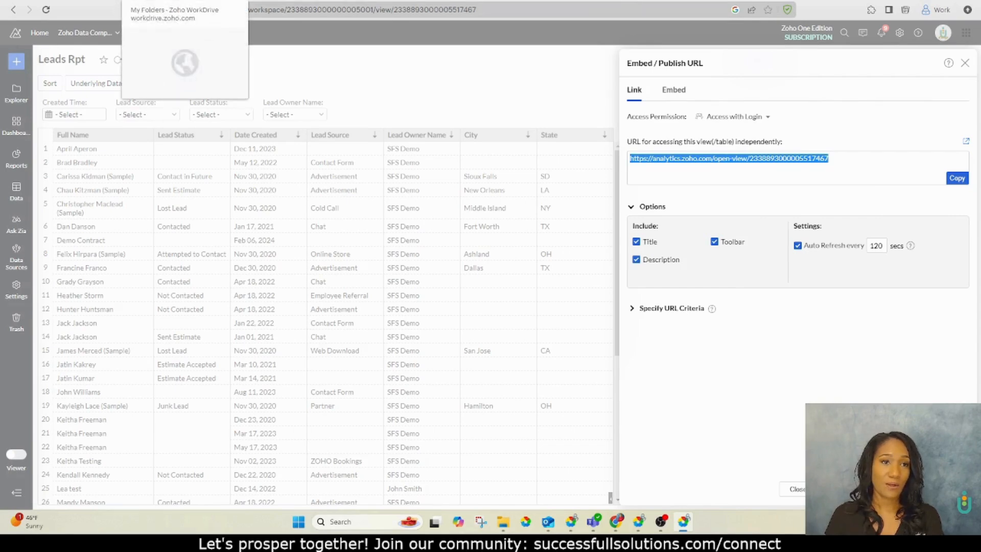
Paste the report URL as the web tab's link, add Standard to the tab access, and save the tab
left_click(287, 1)
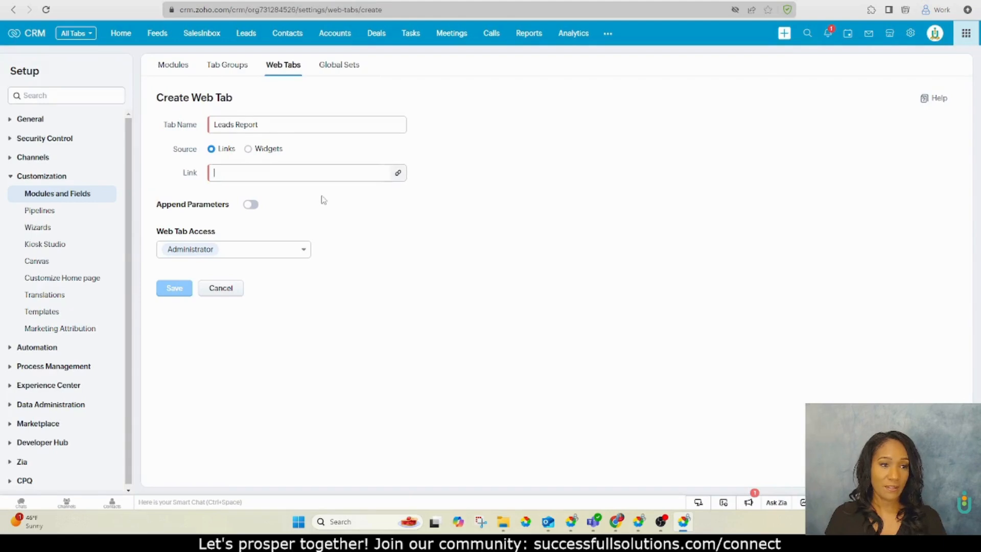
key("ctrl+v")
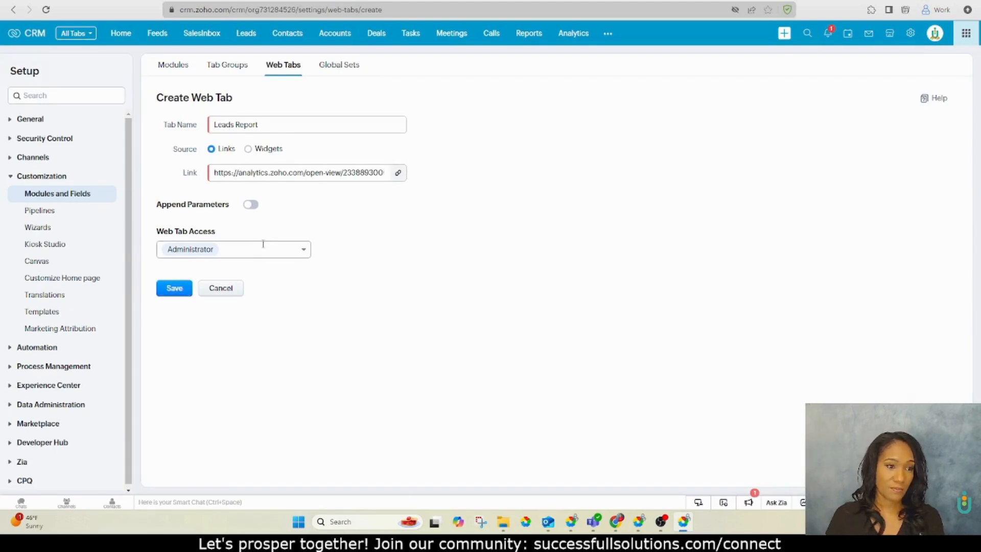
left_click(241, 251)
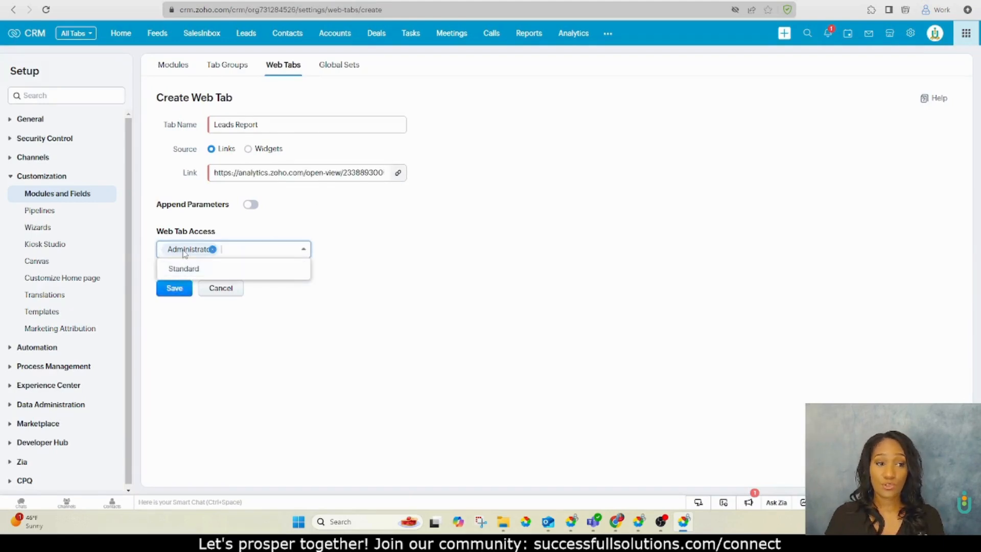
left_click(235, 270)
left_click(284, 331)
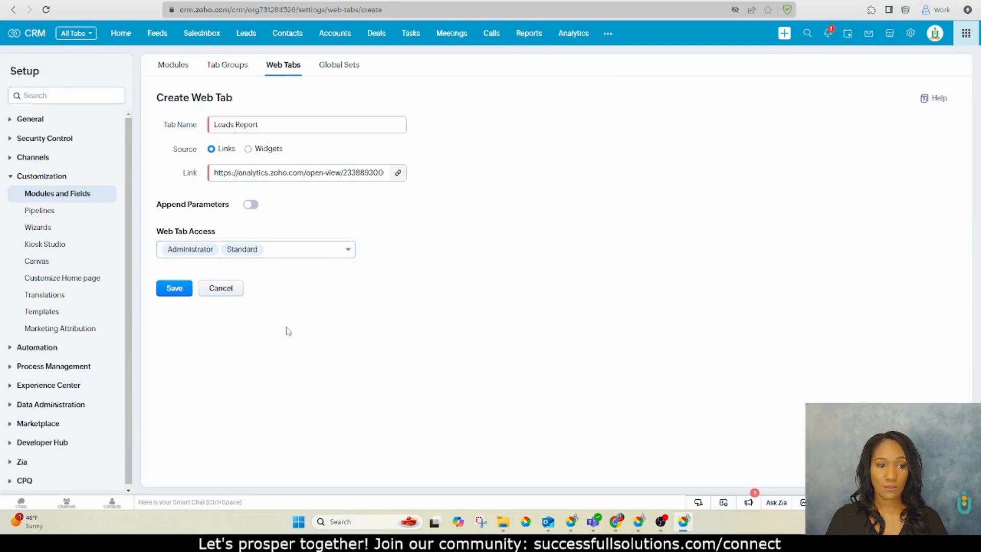
left_click(162, 293)
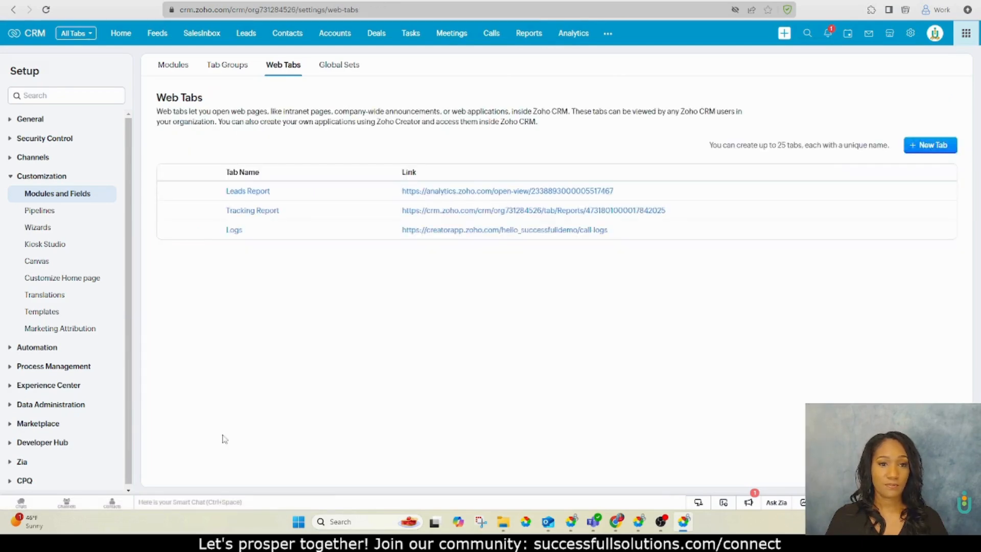
Open the Leads Report tab in CRM and filter its Lead Source to Contact Us Form
left_click(607, 33)
scroll(684, 160, "down", 5)
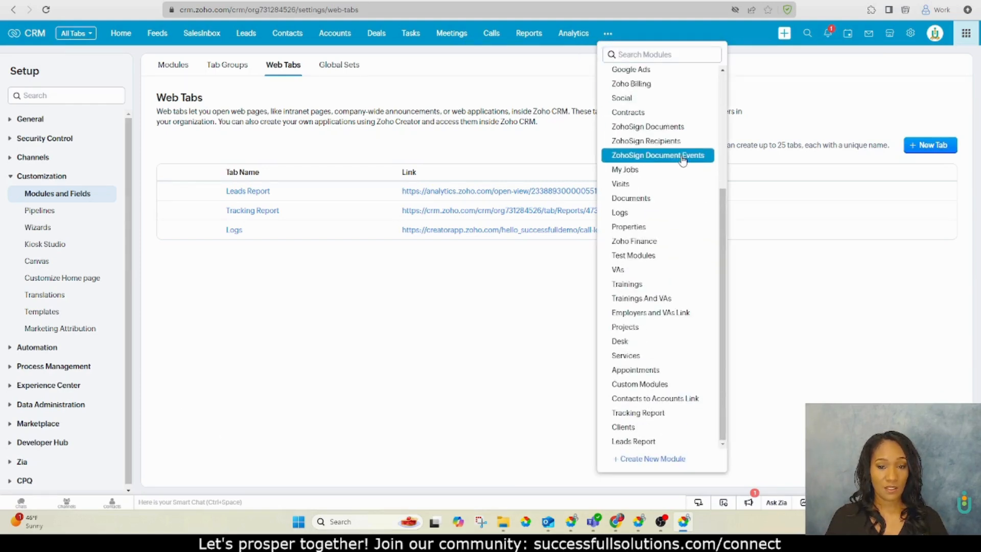
left_click(635, 442)
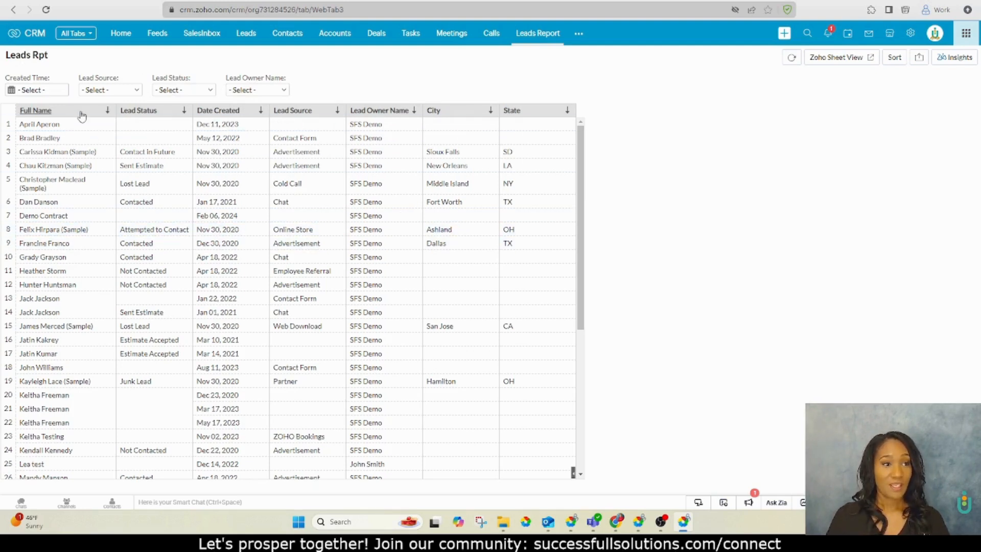
left_click(102, 90)
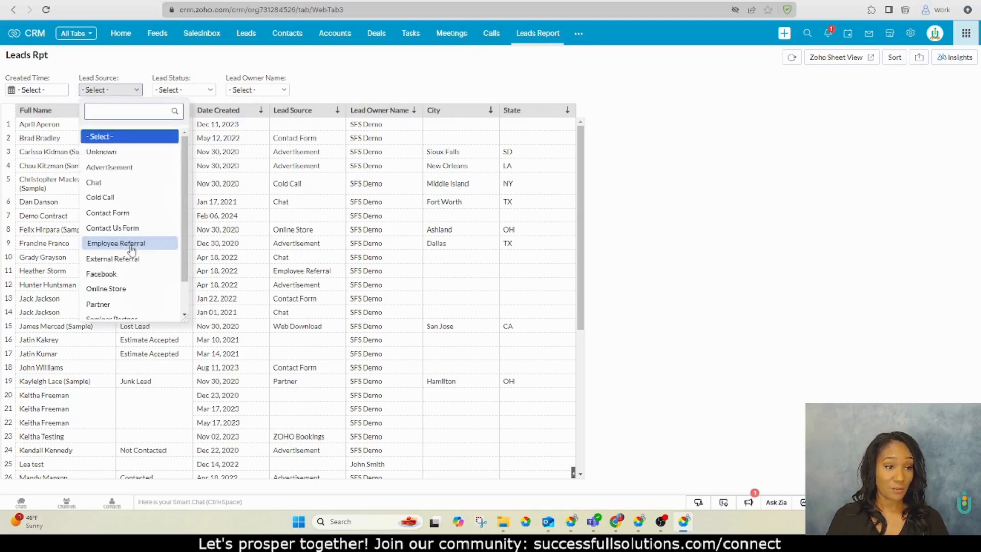
left_click(125, 228)
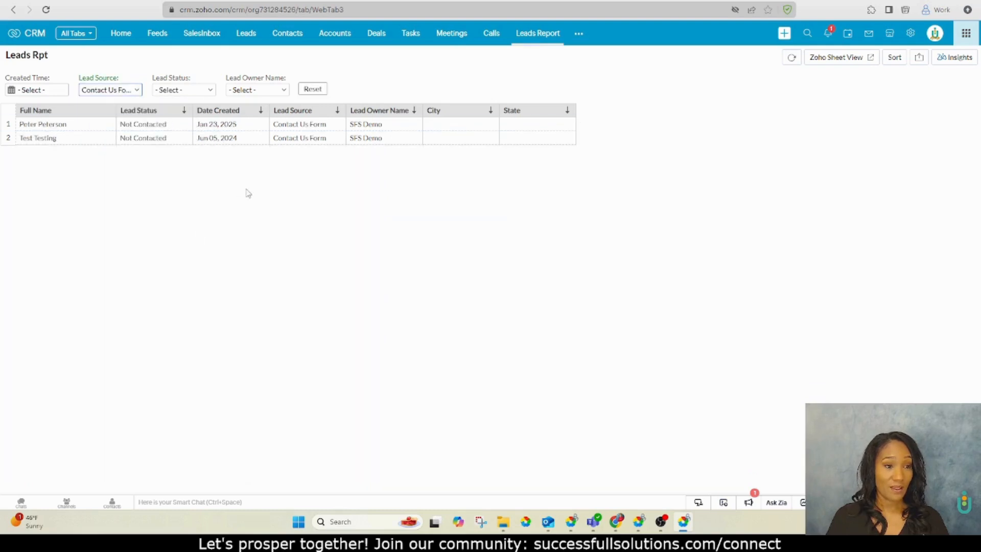